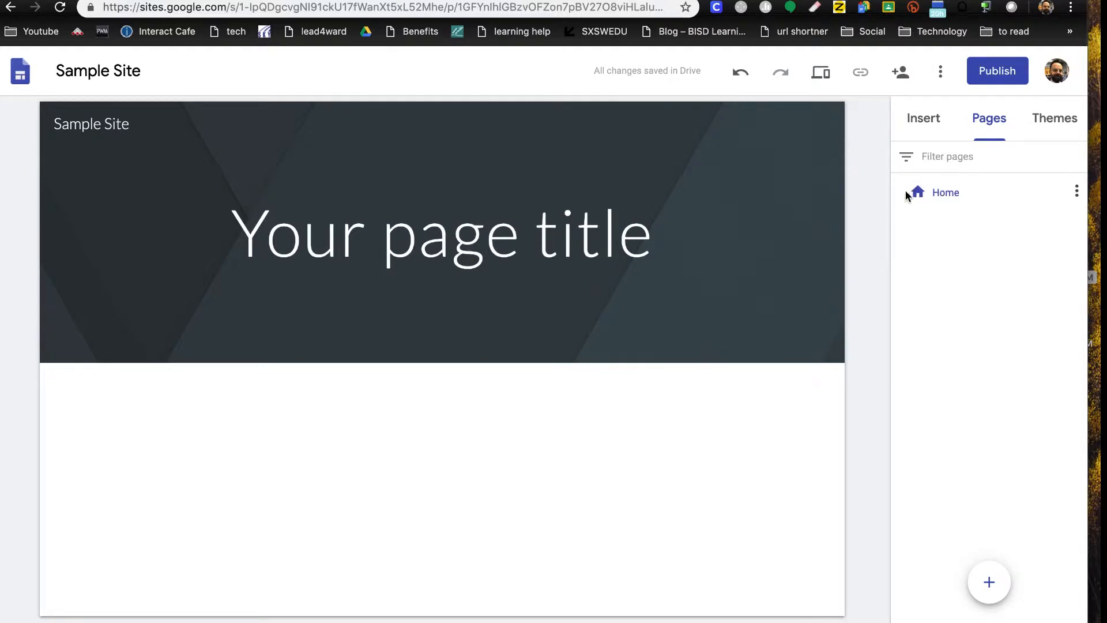
- Add a subpage named Links under the Home page
{"action": "left_click", "coordinate": [1077, 193]}
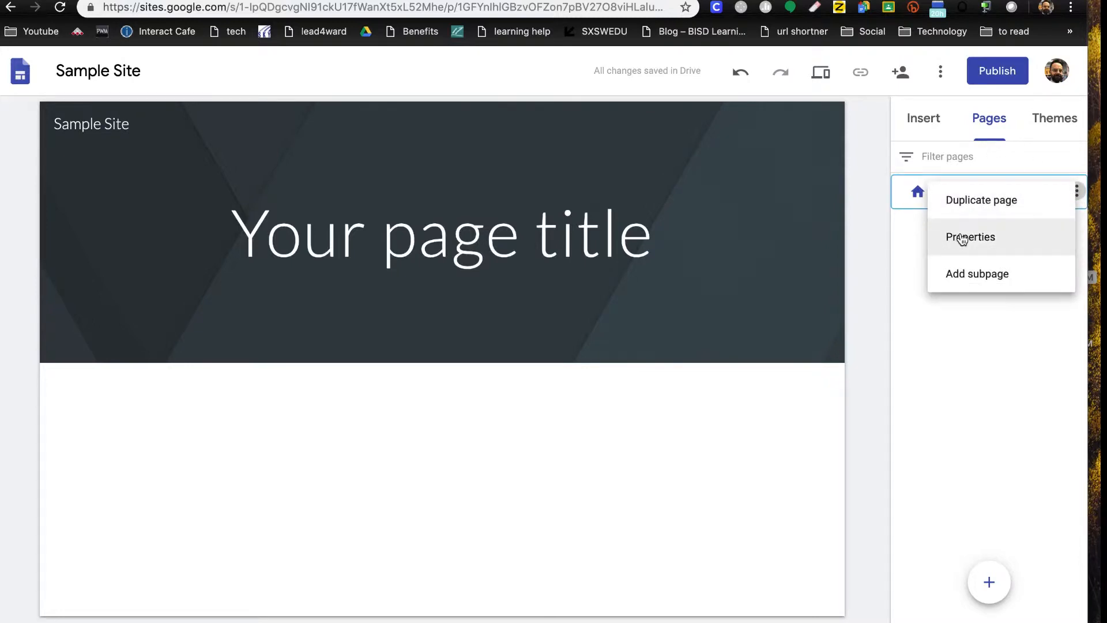
{"action": "left_click", "coordinate": [978, 280]}
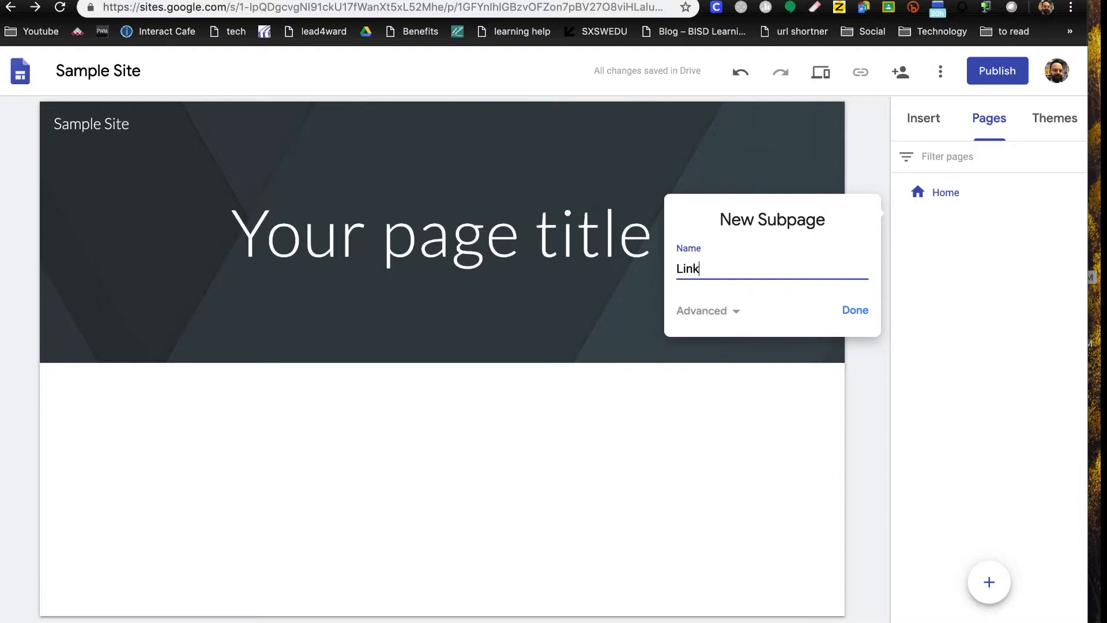
{"action": "type", "text": "Links"}
{"action": "left_click", "coordinate": [855, 311]}
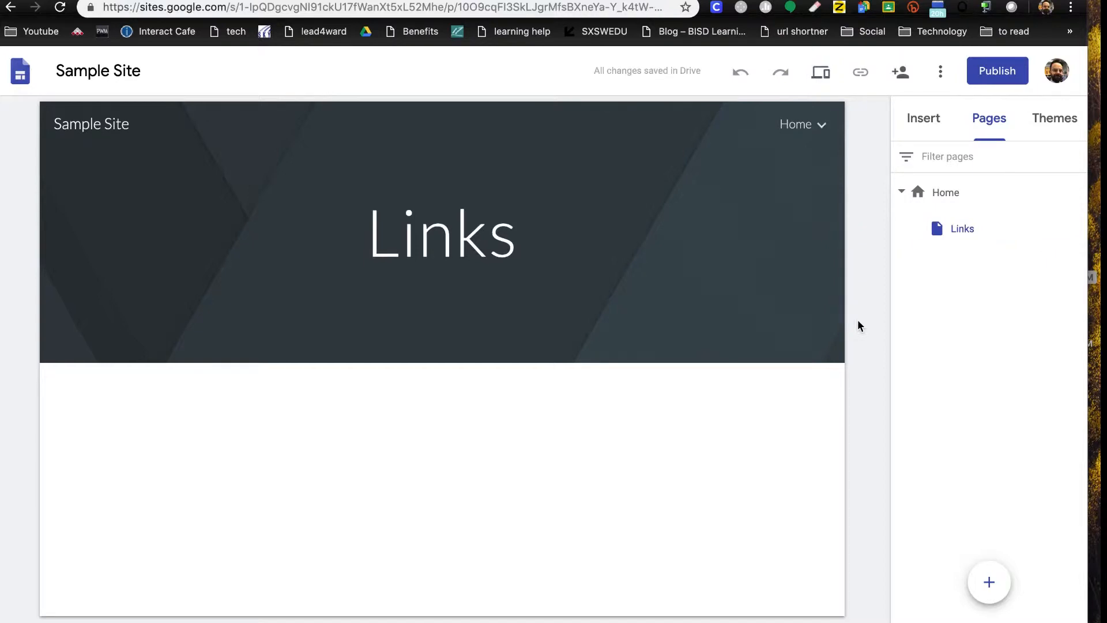
- Check the site navigation by opening the Home page and its Links subpage
{"action": "left_click", "coordinate": [798, 127]}
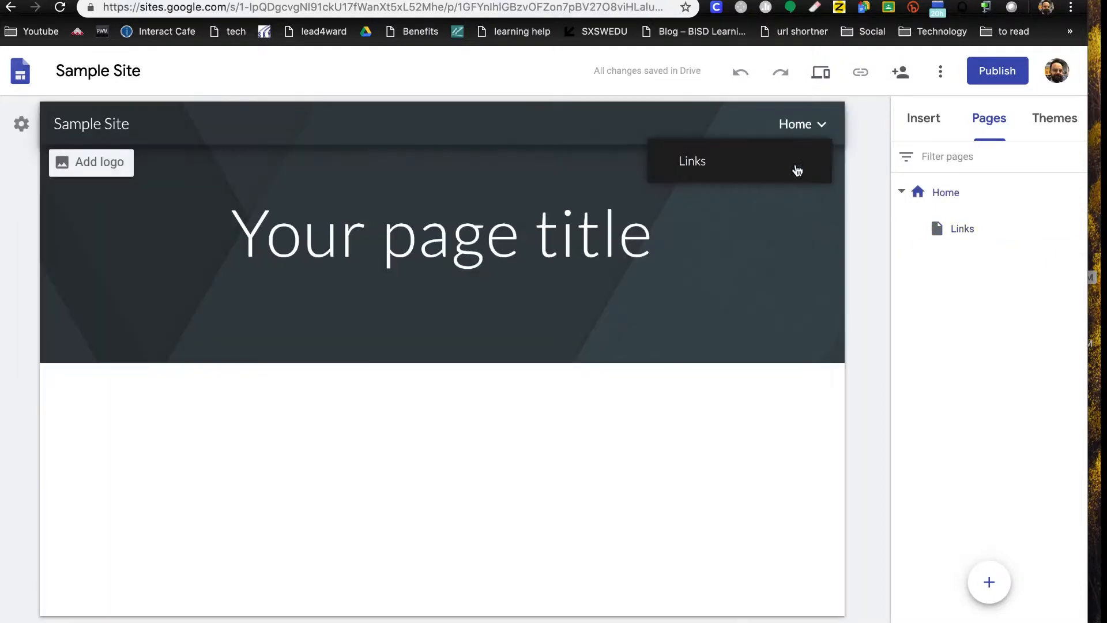
{"action": "mouse_move", "coordinate": [821, 135]}
{"action": "left_click", "coordinate": [693, 164]}
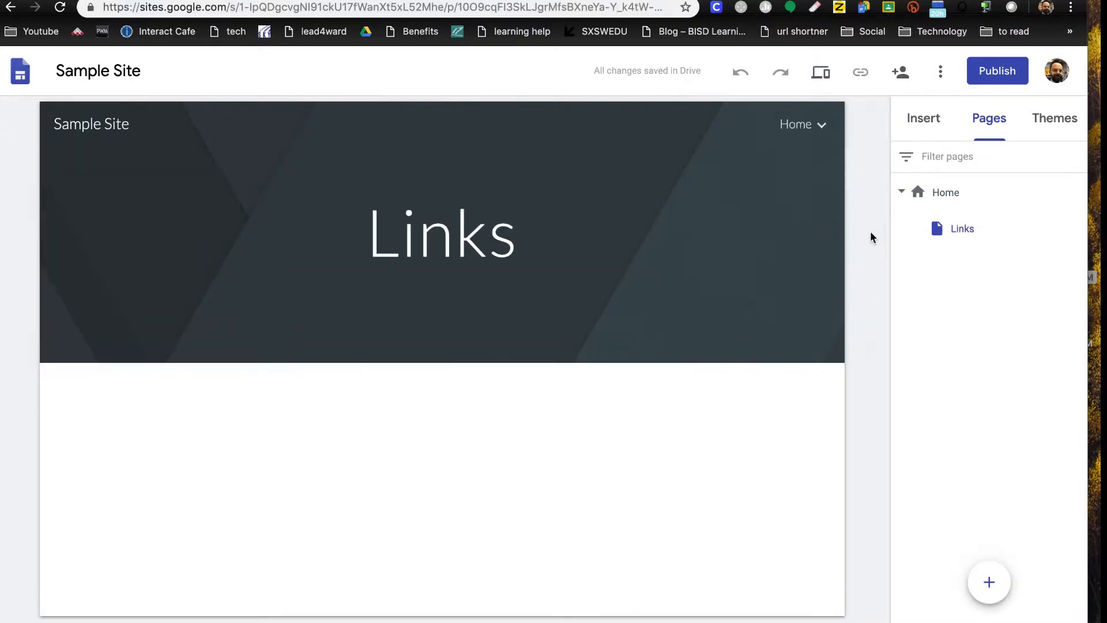
- Add a new top-level page named Videos to the site
{"action": "mouse_move", "coordinate": [980, 550]}
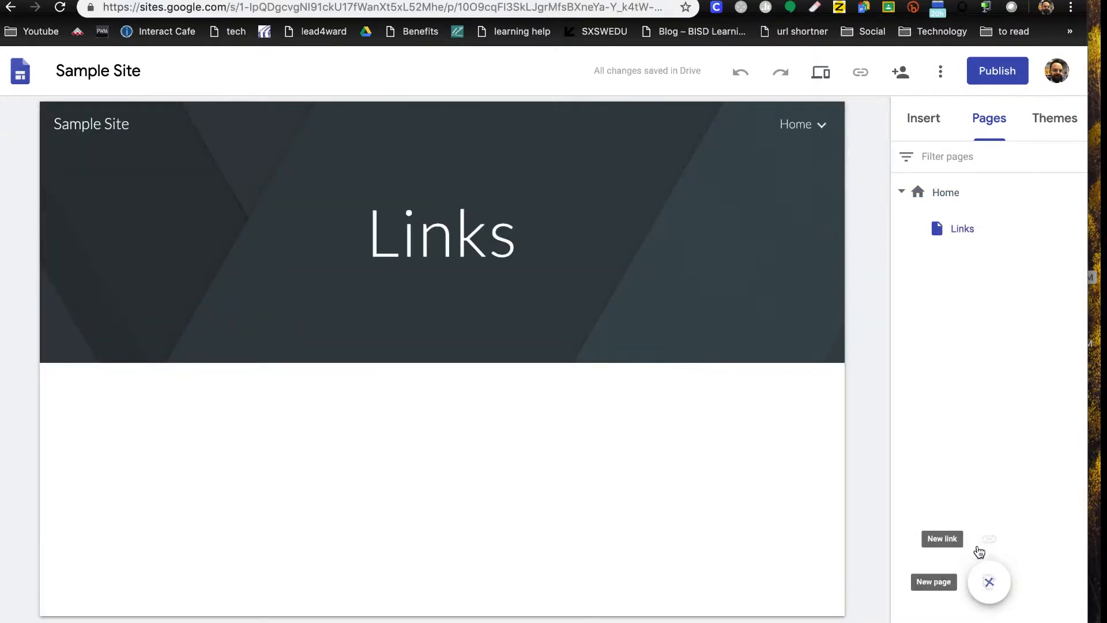
{"action": "left_click", "coordinate": [989, 583]}
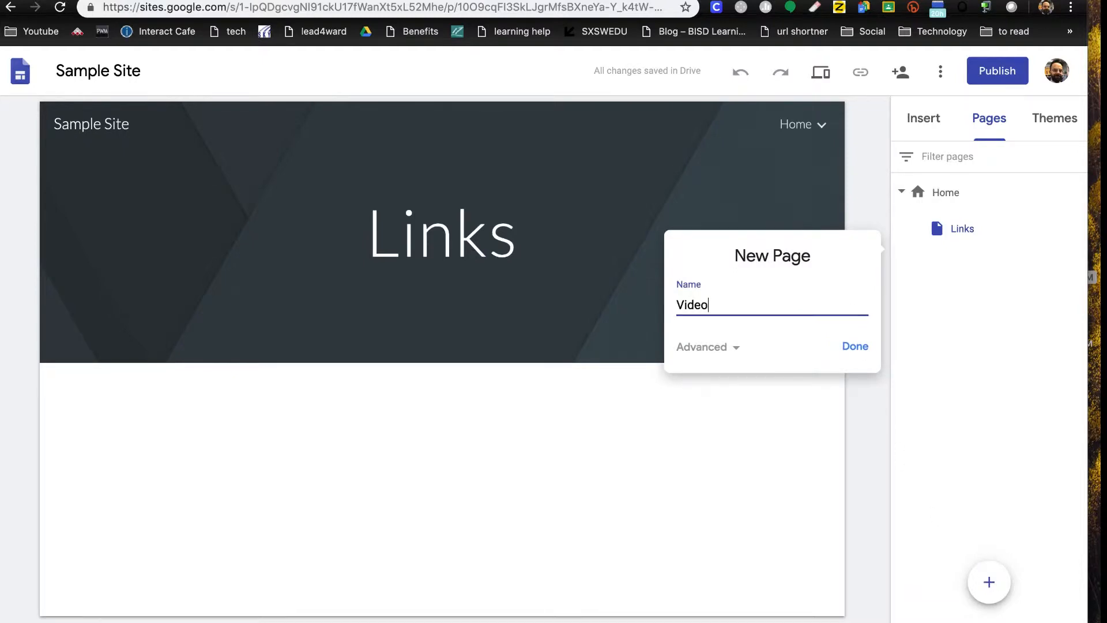
{"action": "left_click", "coordinate": [853, 346]}
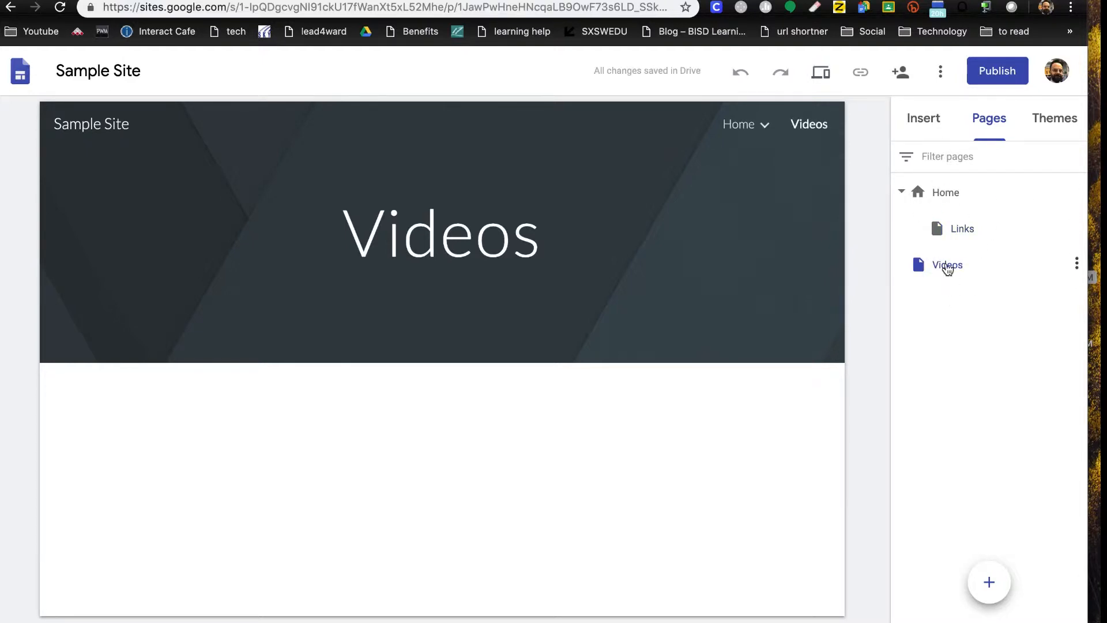
{"action": "mouse_move", "coordinate": [946, 257]}
{"action": "left_mouse_down"}
{"action": "mouse_move", "coordinate": [959, 190]}
{"action": "mouse_move", "coordinate": [948, 270]}
{"action": "left_mouse_up"}
- Insert the layout with three images in a row, each with a heading and text, on the Videos page
{"action": "left_click", "coordinate": [925, 115]}
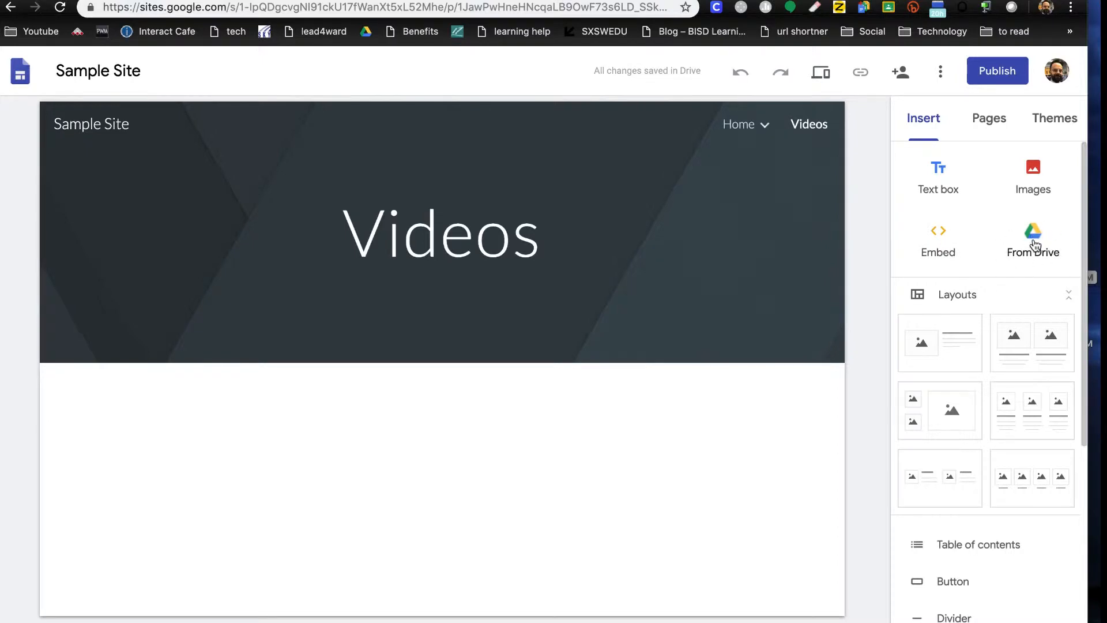
{"action": "scroll", "coordinate": [1034, 246], "scroll_direction": "down", "scroll_amount": 2}
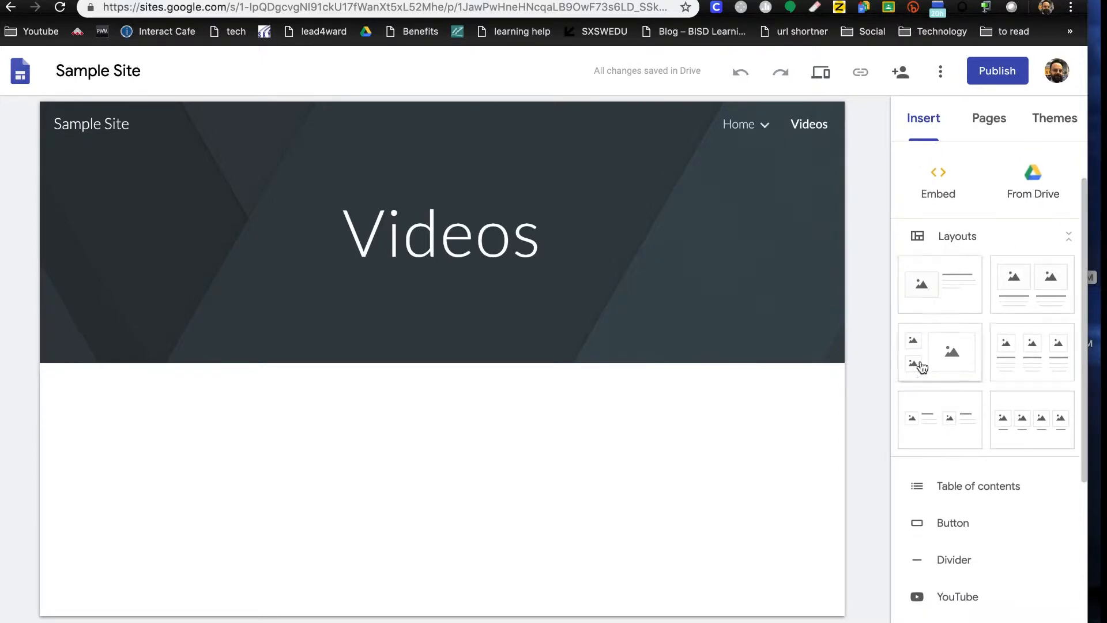
{"action": "left_click", "coordinate": [1036, 347]}
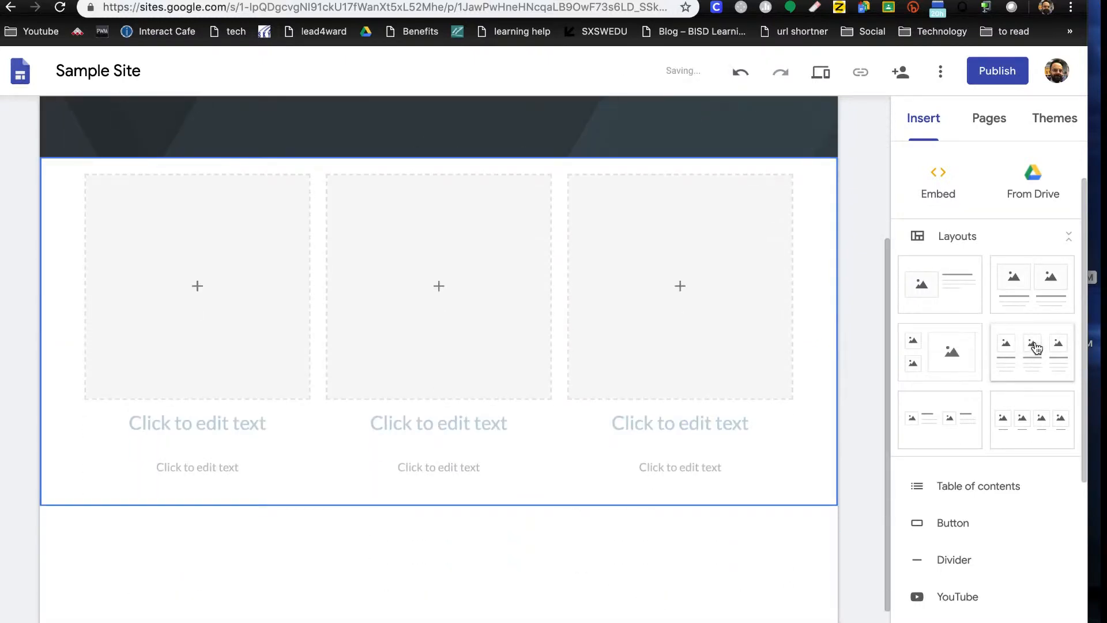
- Search the web for "dog" images, fill the first placeholder with the white-and-brown dog's face, and reduce the image's height
{"action": "left_click", "coordinate": [197, 287]}
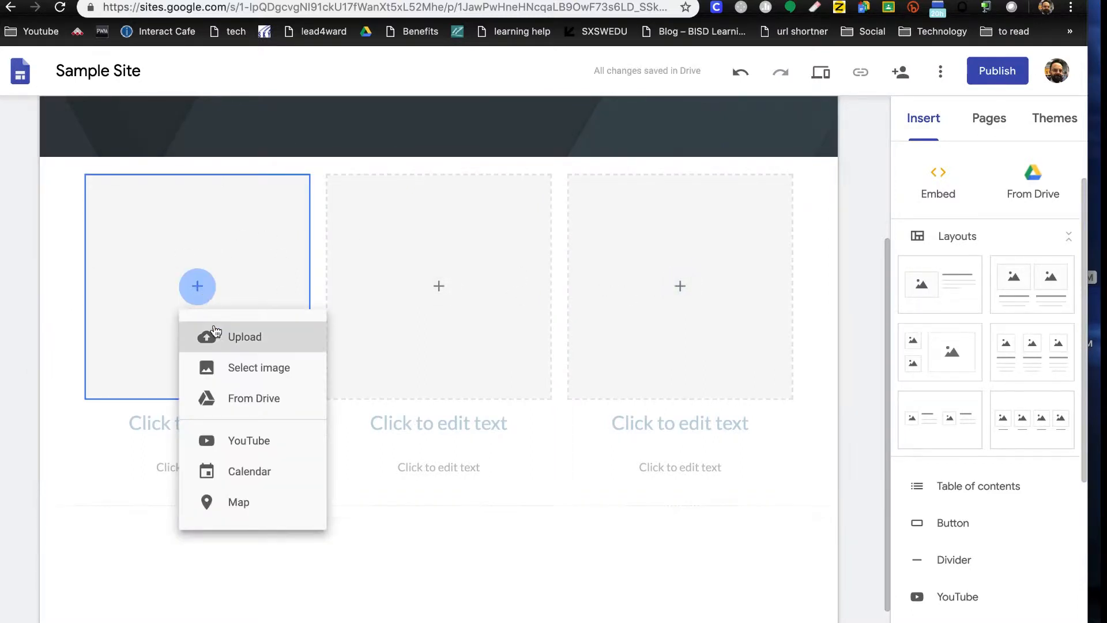
{"action": "left_click", "coordinate": [240, 374]}
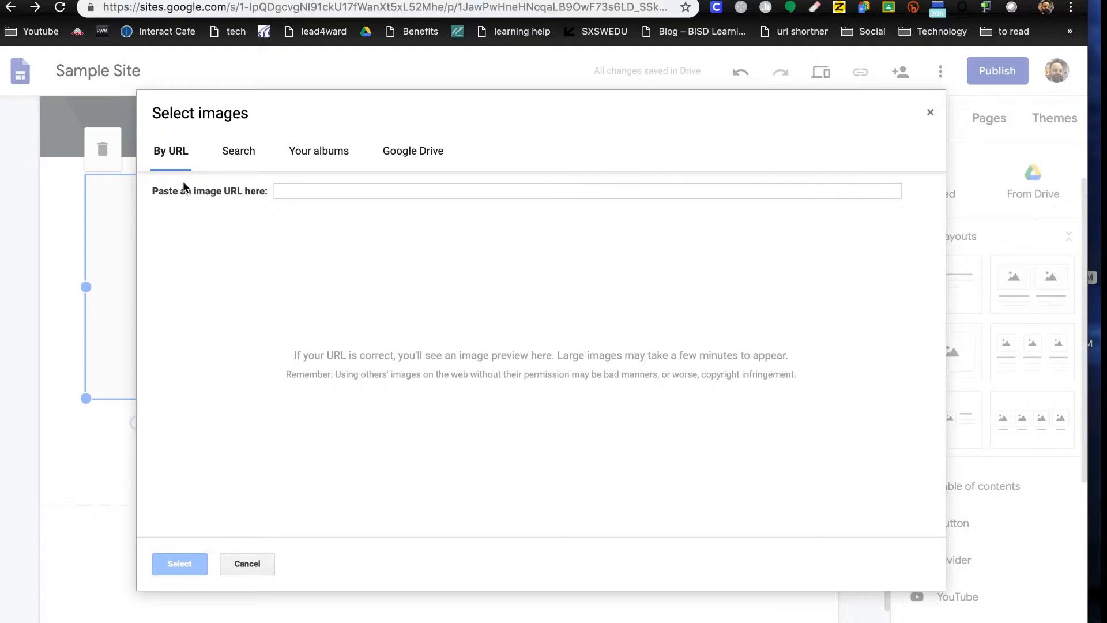
{"action": "left_click", "coordinate": [249, 151]}
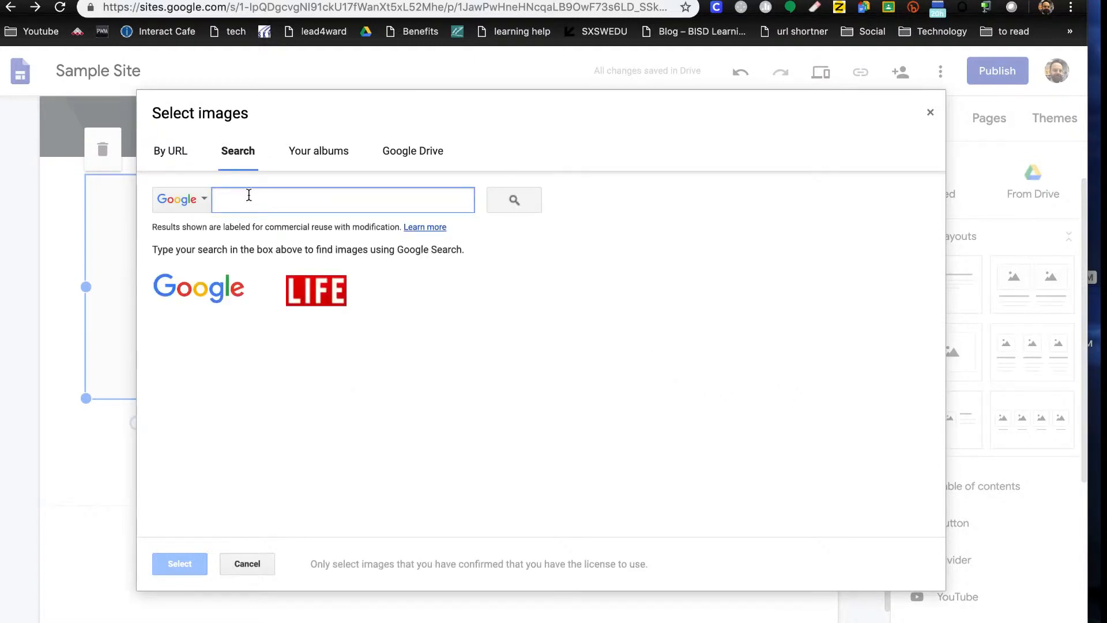
{"action": "type", "text": "dog"}
{"action": "key", "text": "Return"}
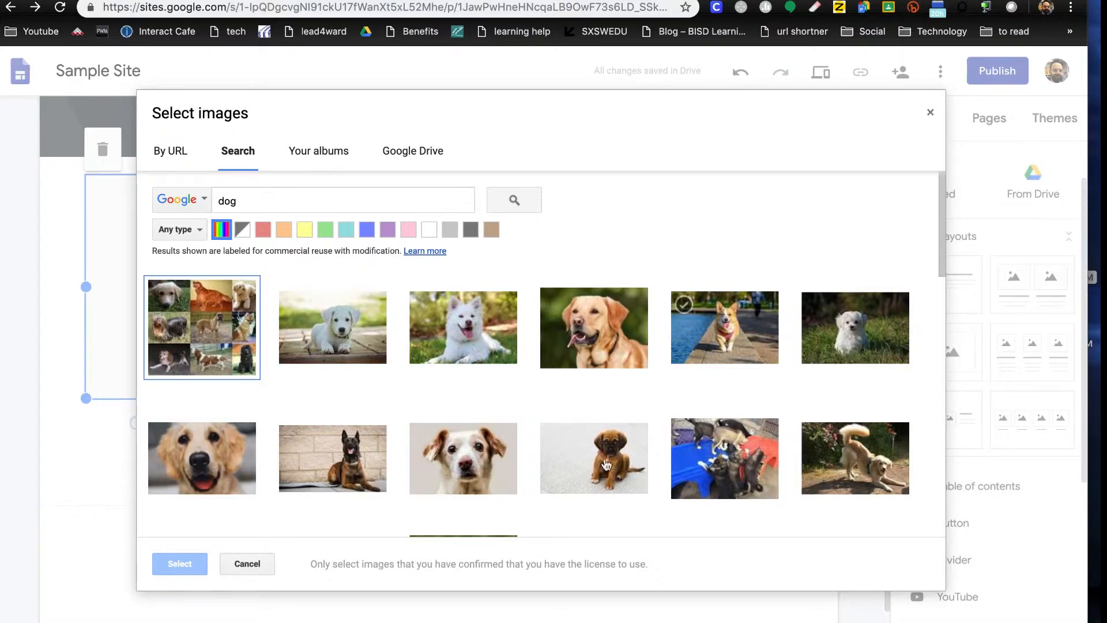
{"action": "left_click", "coordinate": [467, 456]}
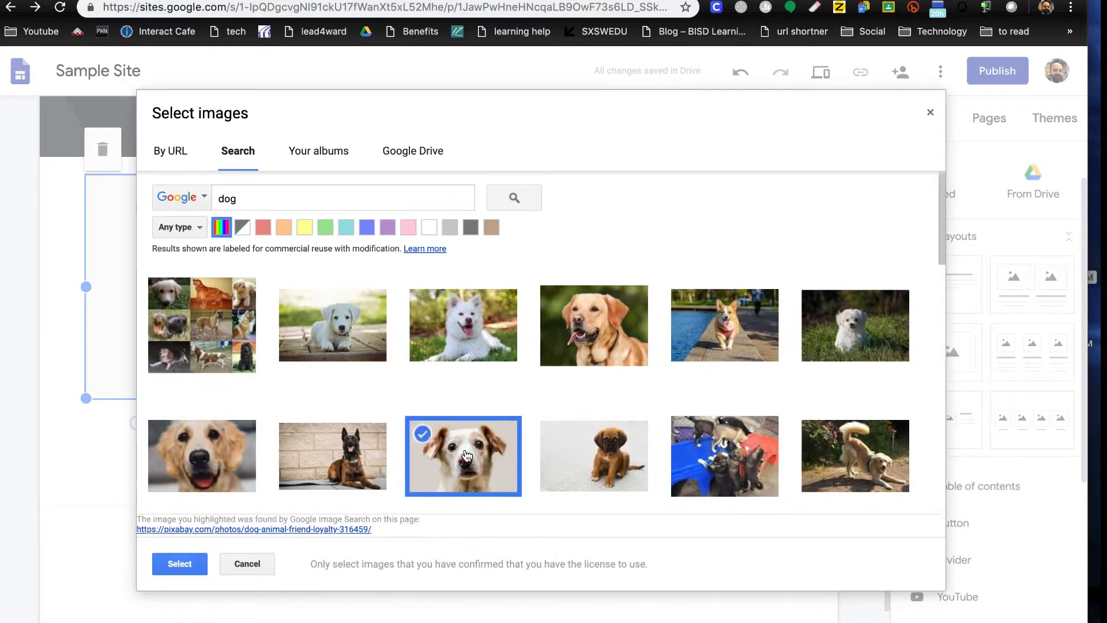
{"action": "left_click", "coordinate": [175, 563]}
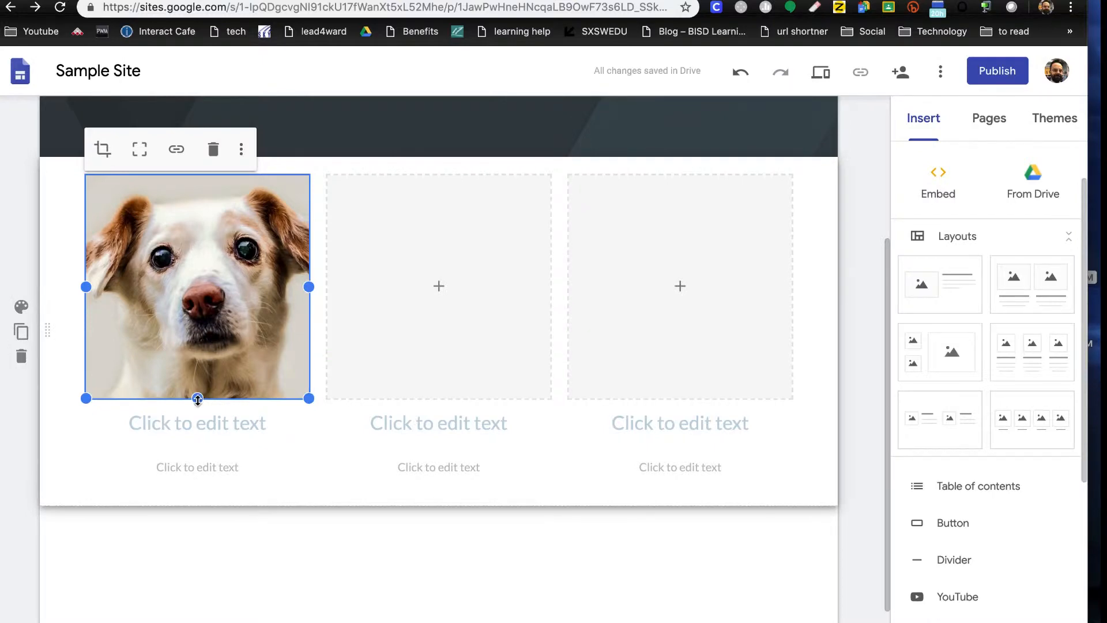
{"action": "left_click_drag", "start_coordinate": [197, 399], "coordinate": [207, 314]}
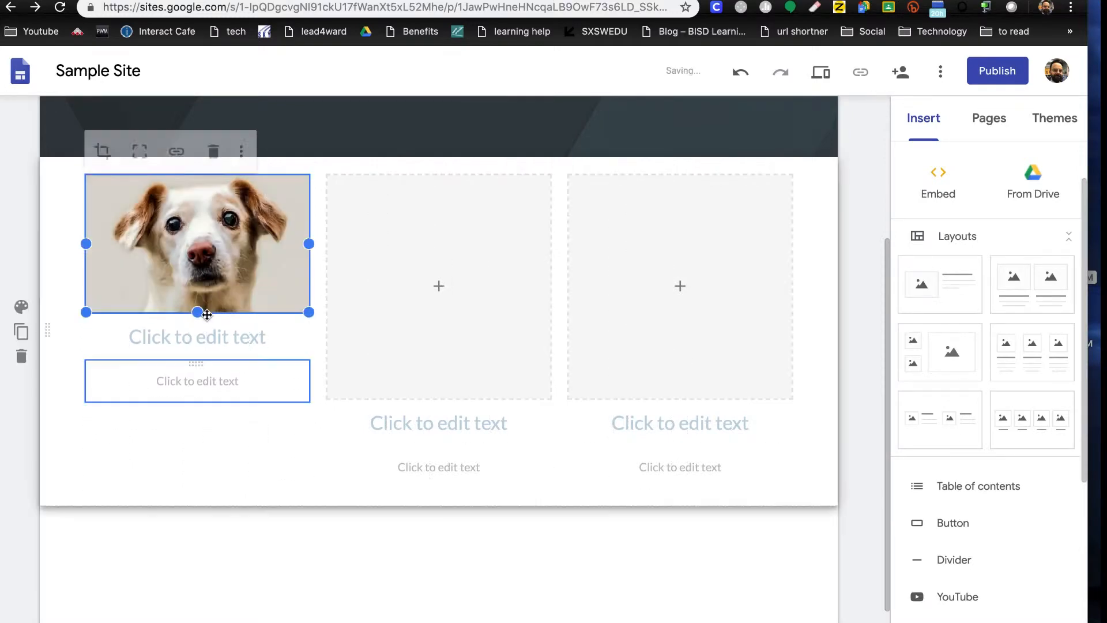
- Enter the heading "Dogs Links" and the text "Click here for more link to research." below the dog image
{"action": "left_click", "coordinate": [242, 340]}
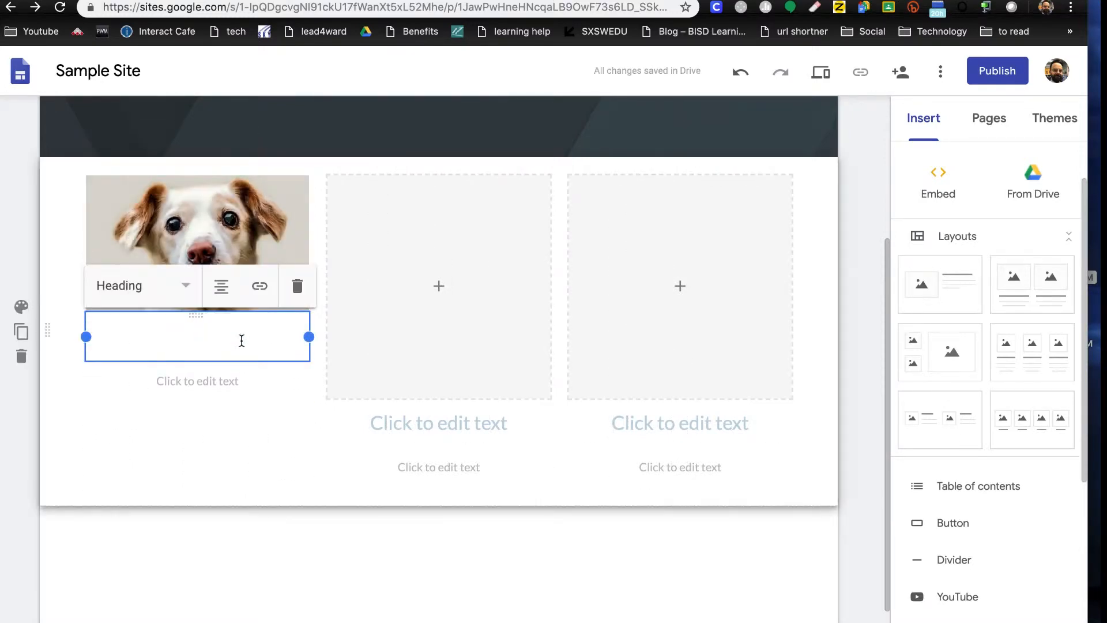
{"action": "type", "text": "Dogs Links"}
{"action": "left_click", "coordinate": [202, 438]}
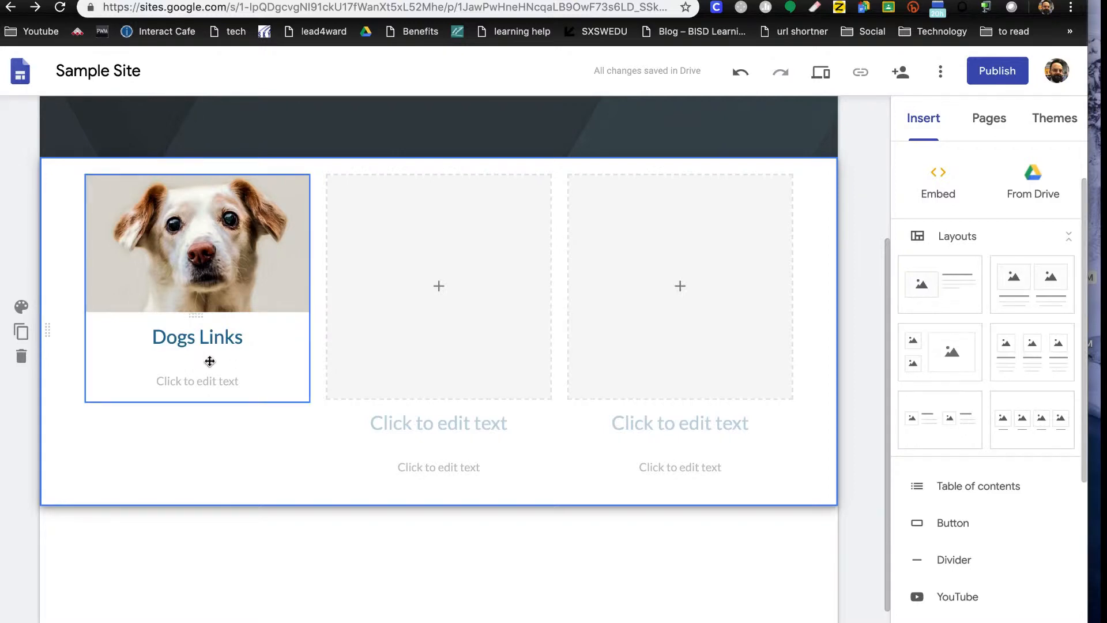
{"action": "left_click", "coordinate": [204, 381]}
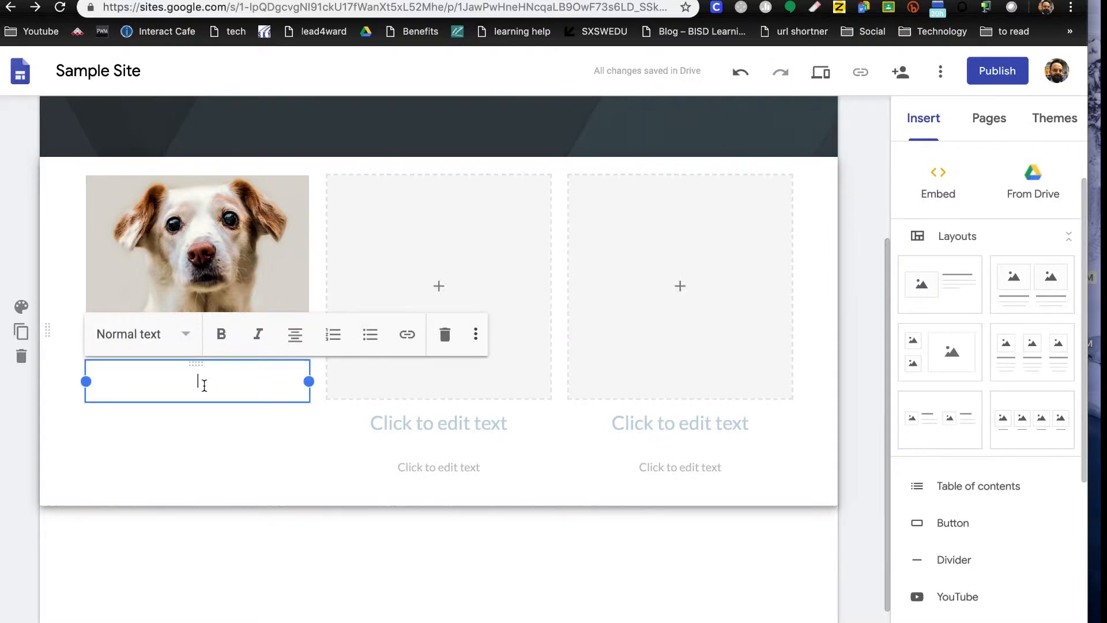
{"action": "type", "text": "Click here"}
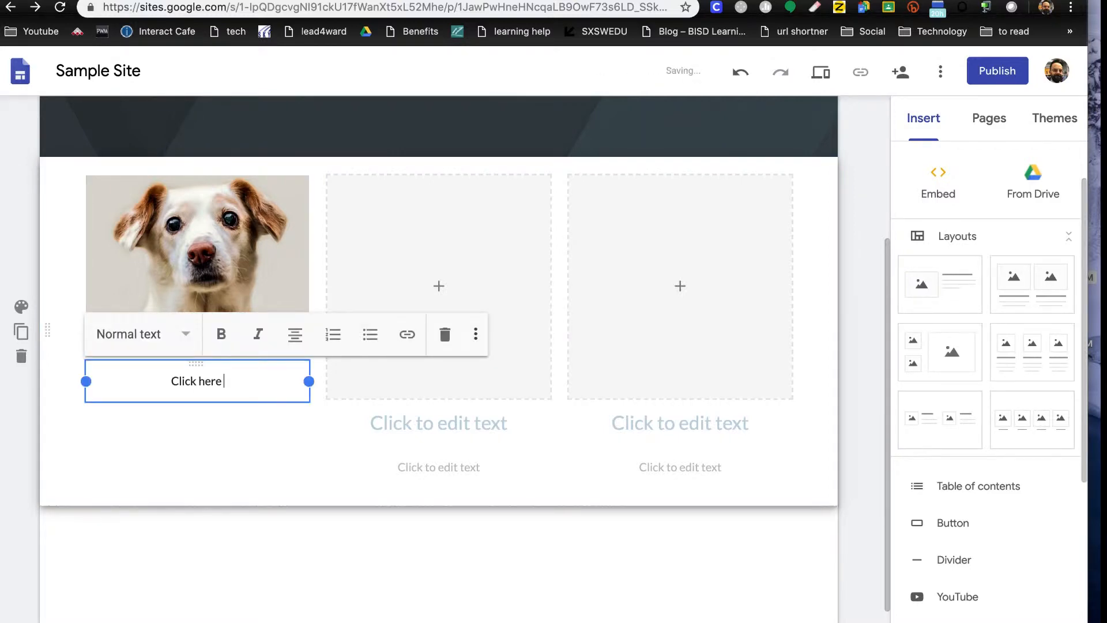
{"action": "type", "text": " for more lin"}
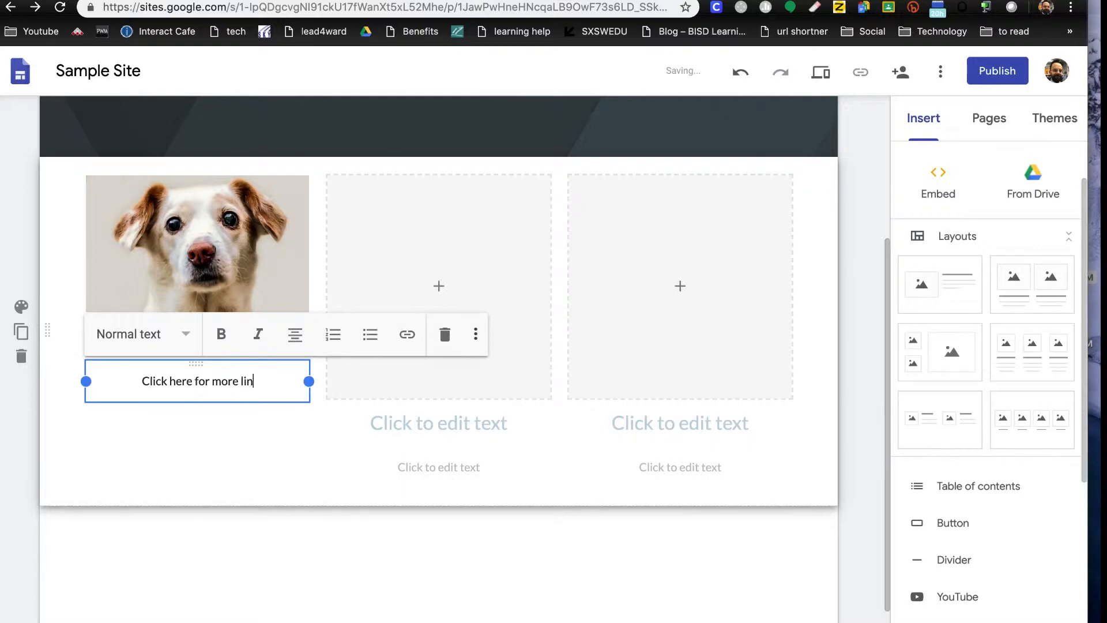
{"action": "type", "text": "k to research."}
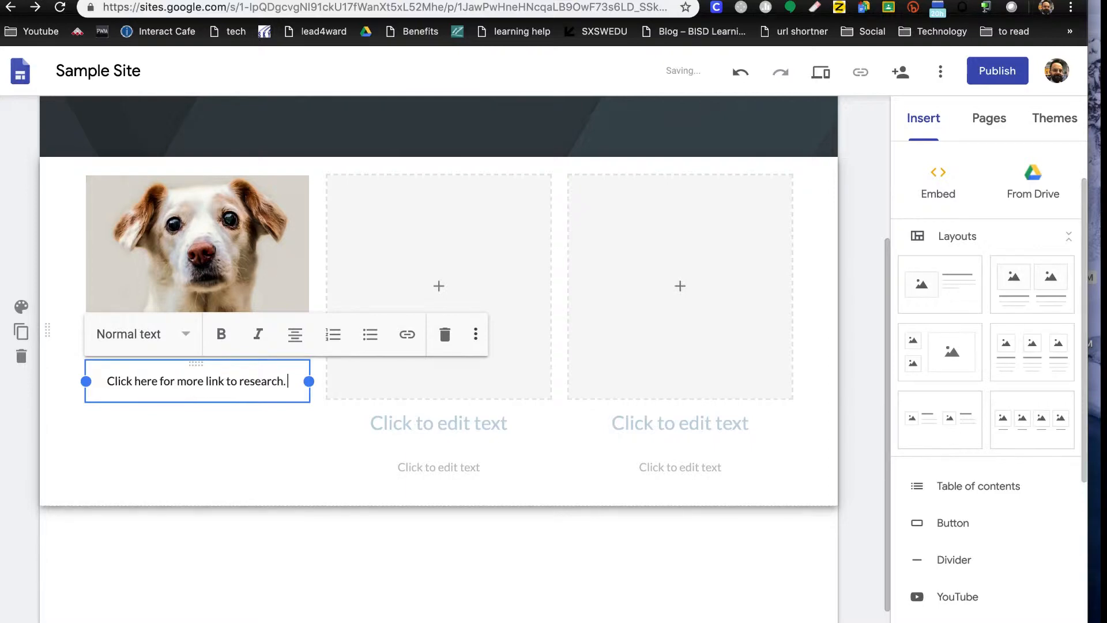
{"action": "left_click", "coordinate": [204, 410]}
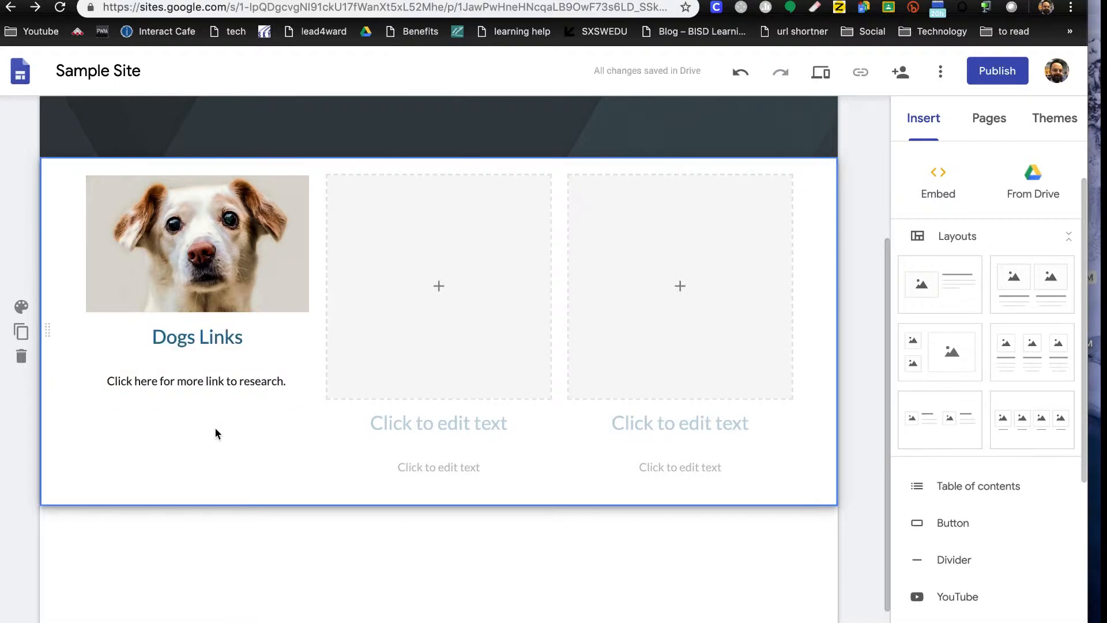
{"action": "left_click", "coordinate": [209, 220]}
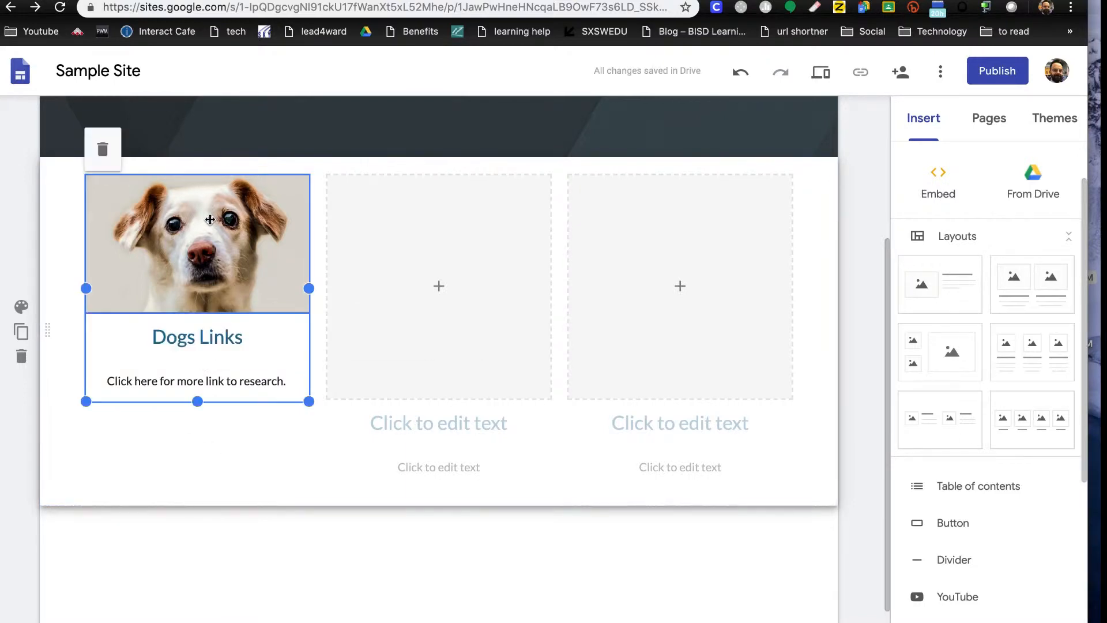
{"action": "left_click", "coordinate": [210, 219]}
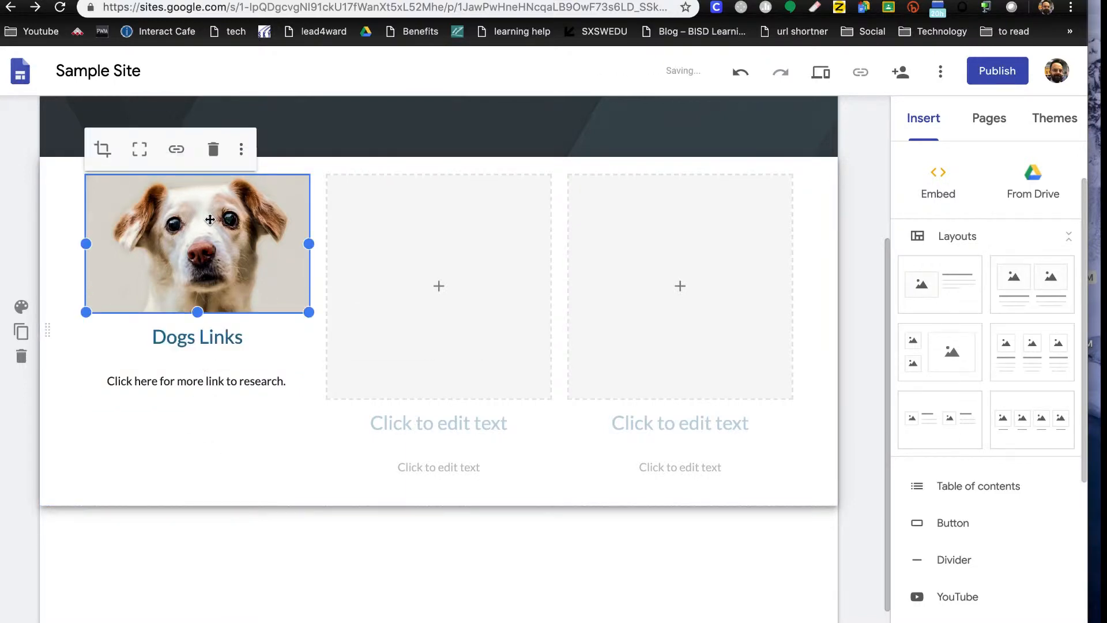
{"action": "left_click", "coordinate": [177, 149]}
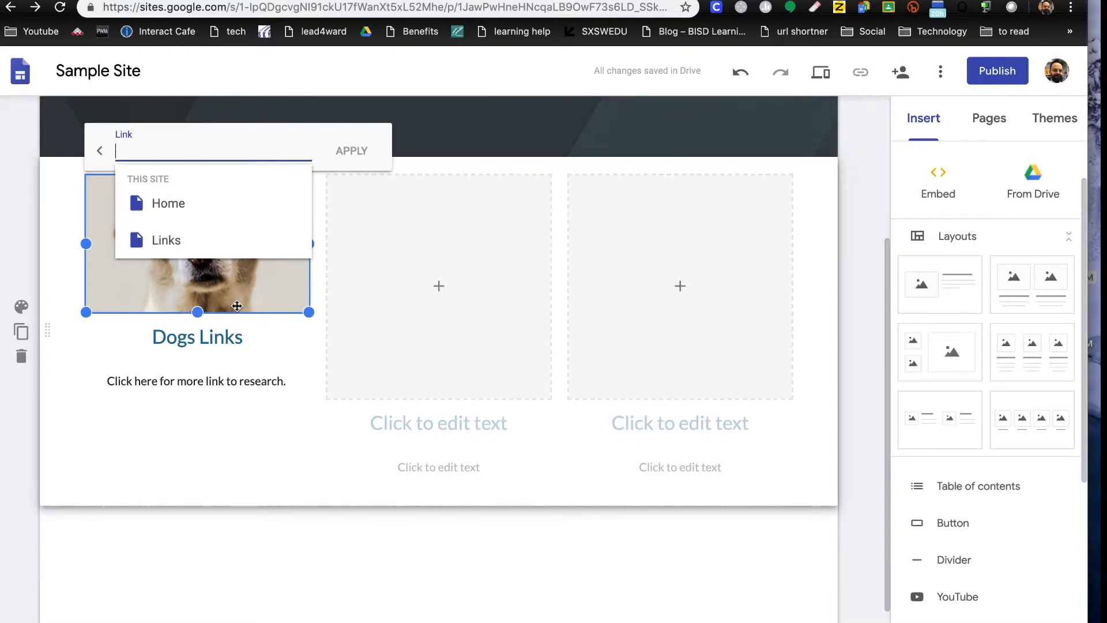
{"action": "left_click", "coordinate": [166, 240]}
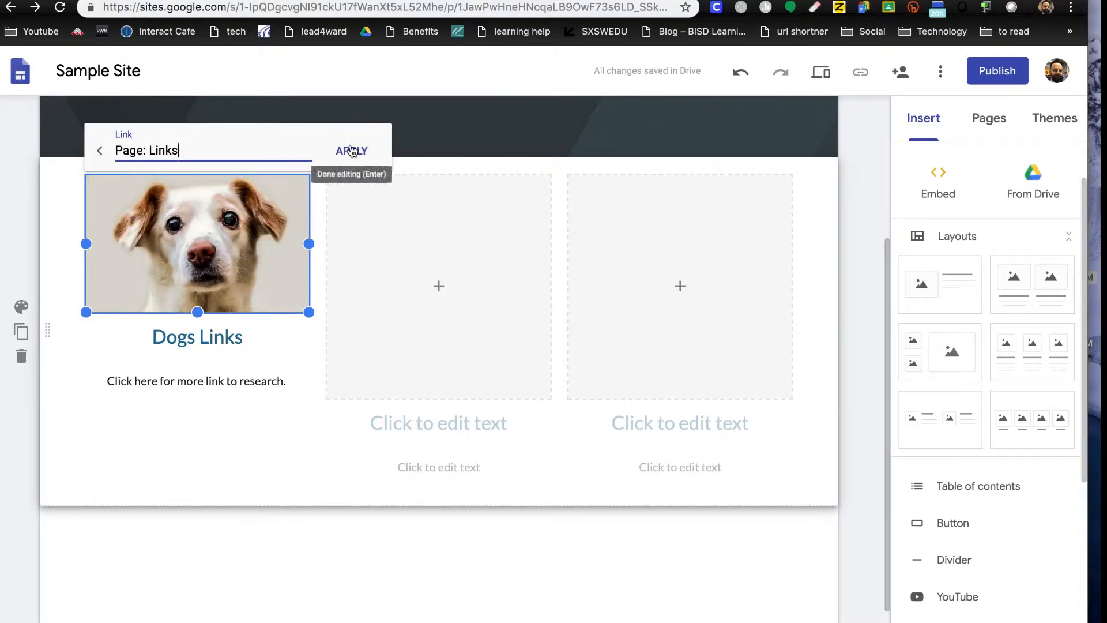
{"action": "triple_click", "coordinate": [153, 140]}
{"action": "key", "text": "BackSpace"}
{"action": "type", "text": "www."}
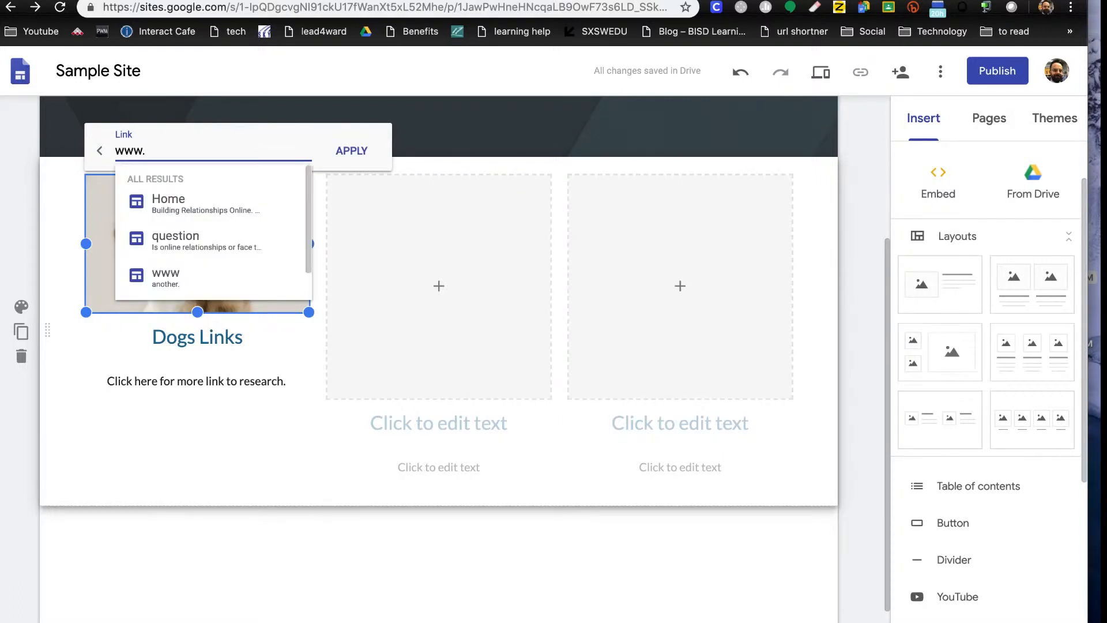
{"action": "type", "text": "google.,comn"}
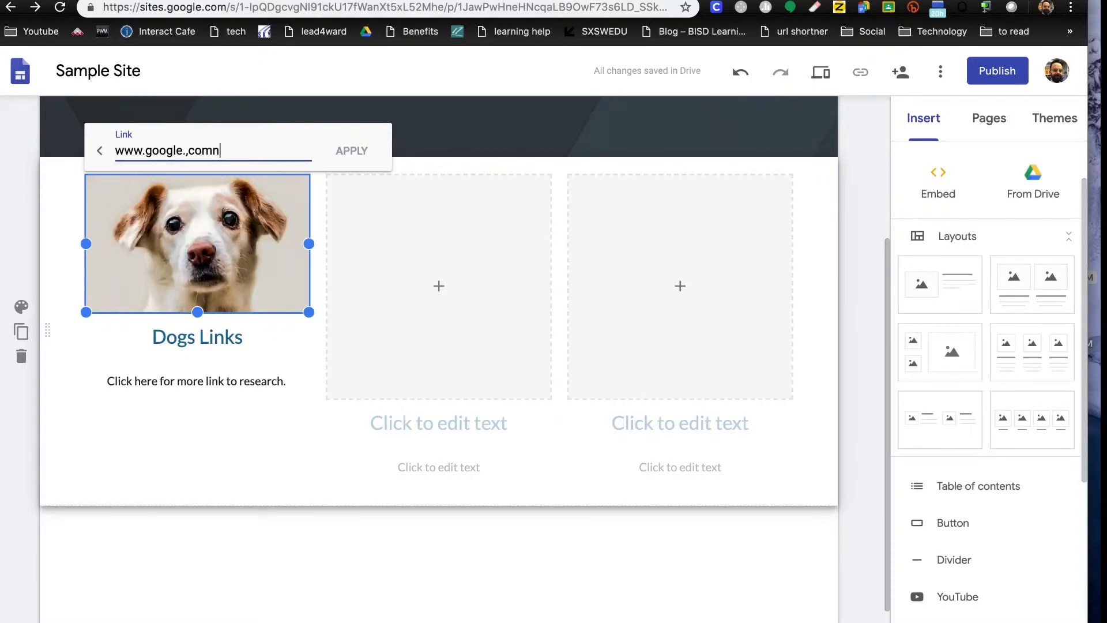
{"action": "key", "text": "BackSpace"}
{"action": "key", "text": "BackSpace"}
{"action": "key", "text": "BackSpace"}
{"action": "key", "text": "BackSpace"}
{"action": "key", "text": "BackSpace"}
{"action": "type", "text": "com"}
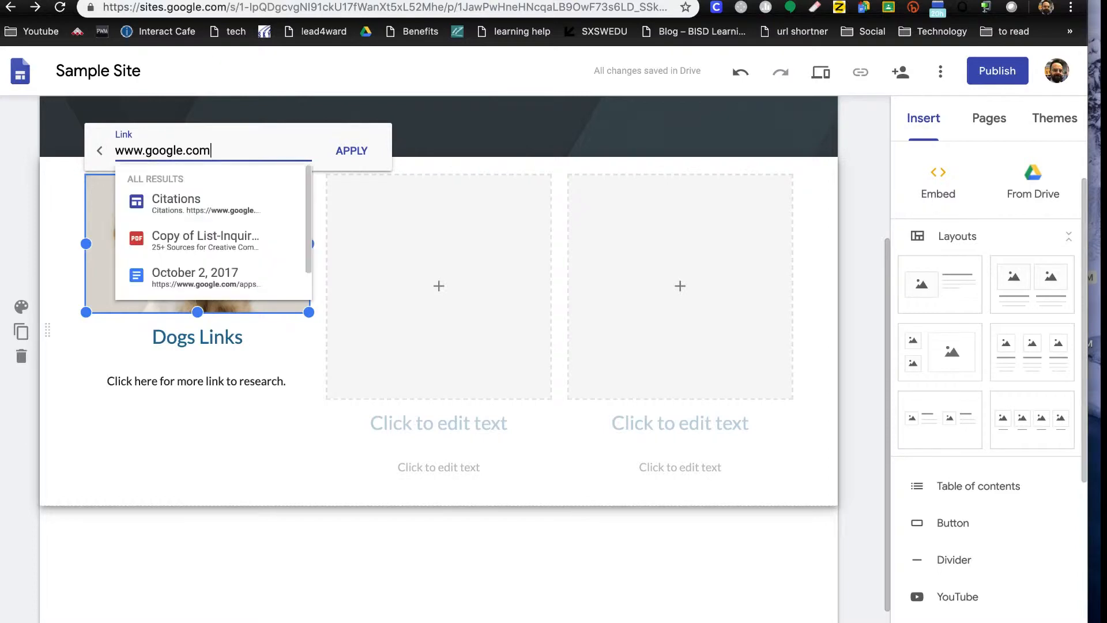
{"action": "left_click", "coordinate": [348, 153]}
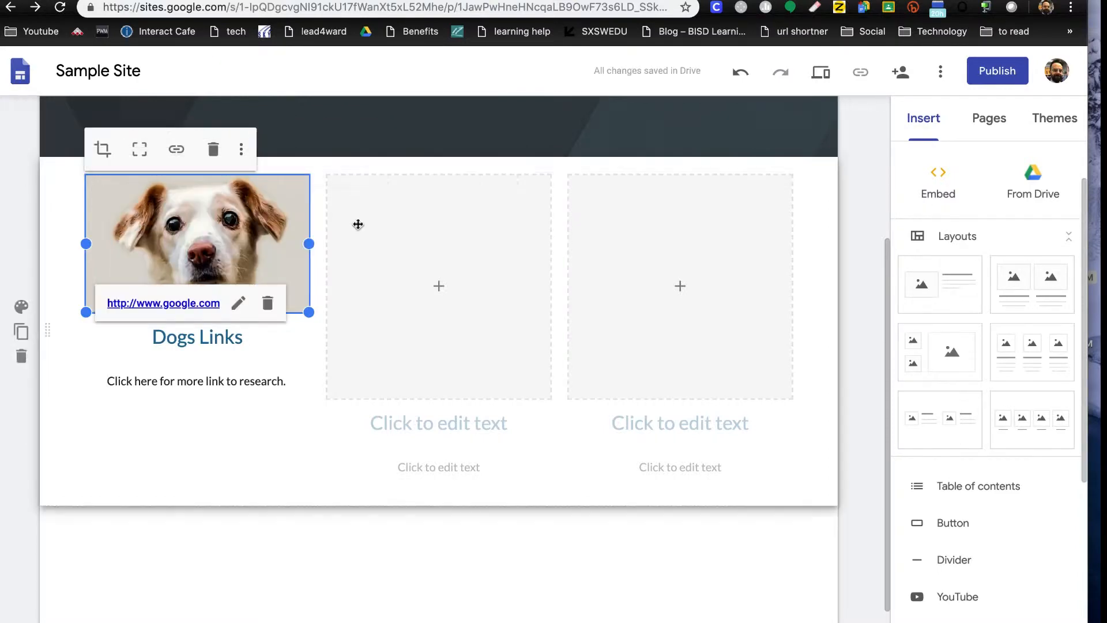
{"action": "left_click", "coordinate": [171, 462]}
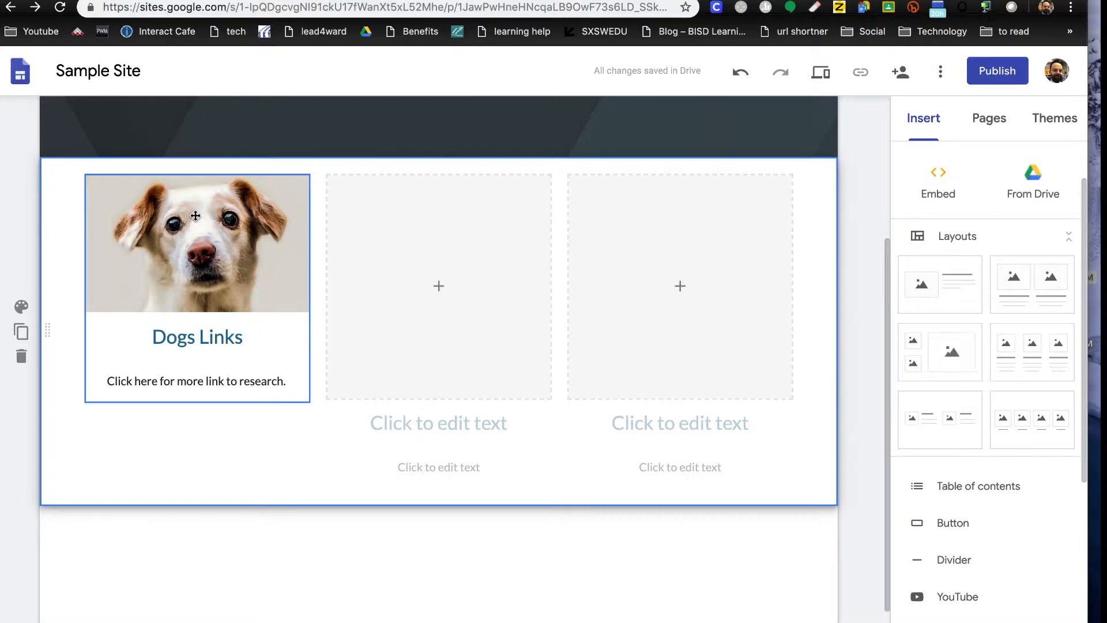
- Link the whole "Dogs Links" heading to the site's Links page
{"action": "left_click", "coordinate": [192, 340]}
{"action": "left_click_drag", "start_coordinate": [243, 339], "coordinate": [123, 339]}
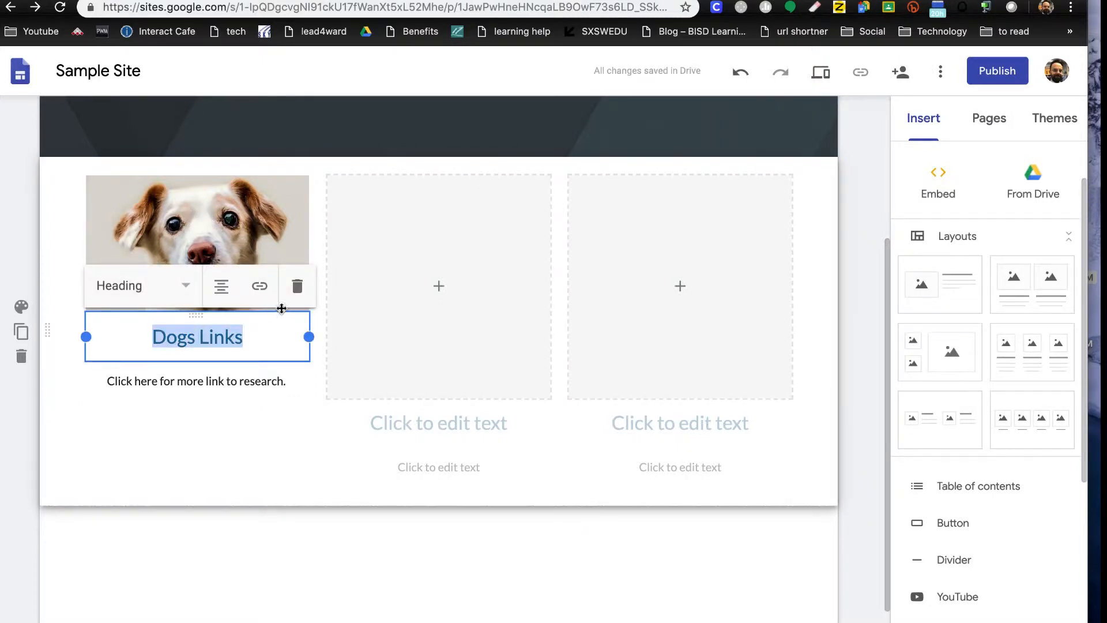
{"action": "left_click", "coordinate": [259, 285]}
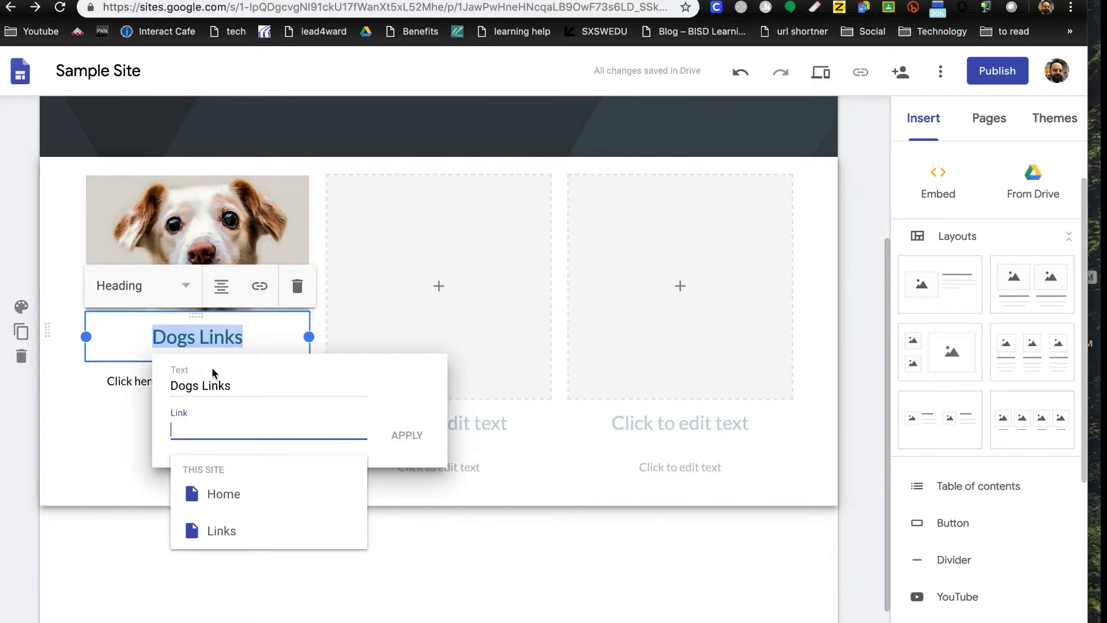
{"action": "left_click", "coordinate": [226, 524]}
{"action": "left_click", "coordinate": [416, 439]}
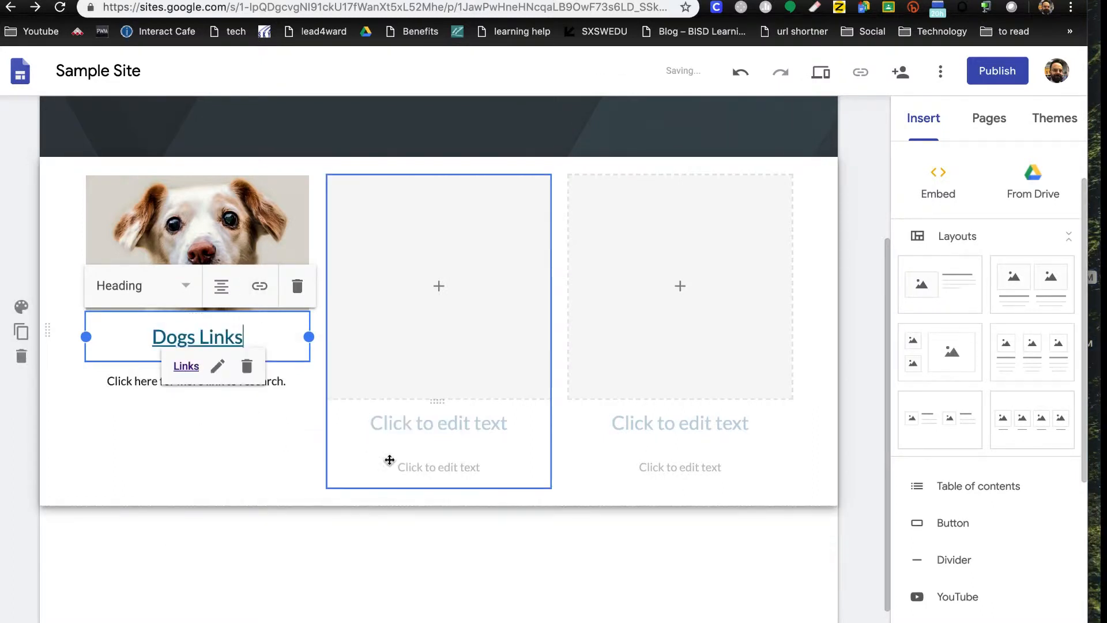
{"action": "left_click", "coordinate": [230, 459]}
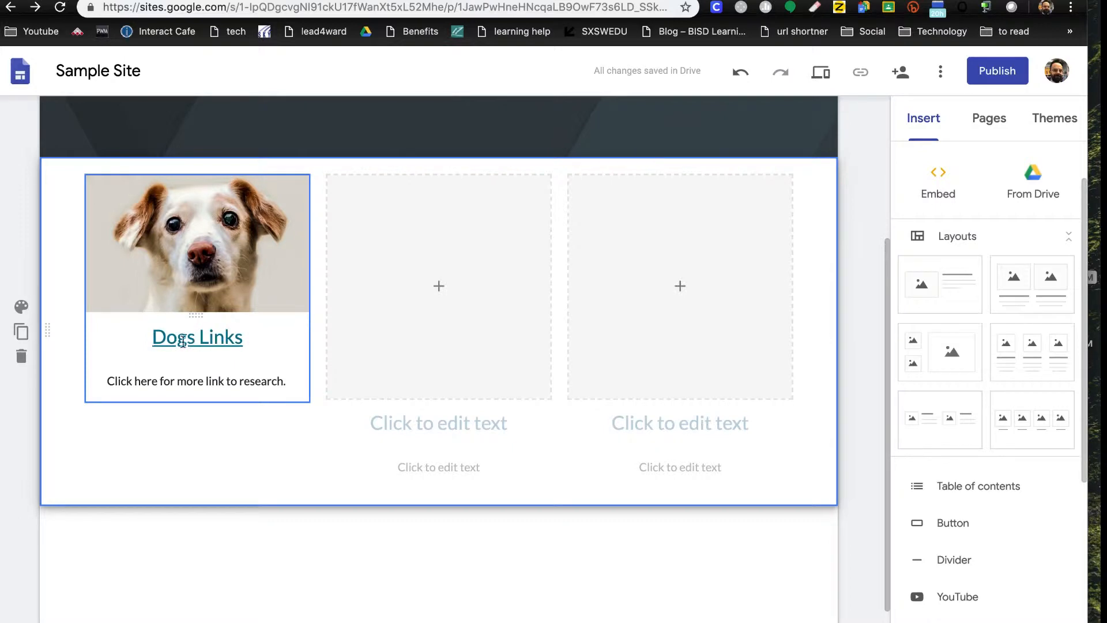
{"action": "left_click", "coordinate": [987, 118]}
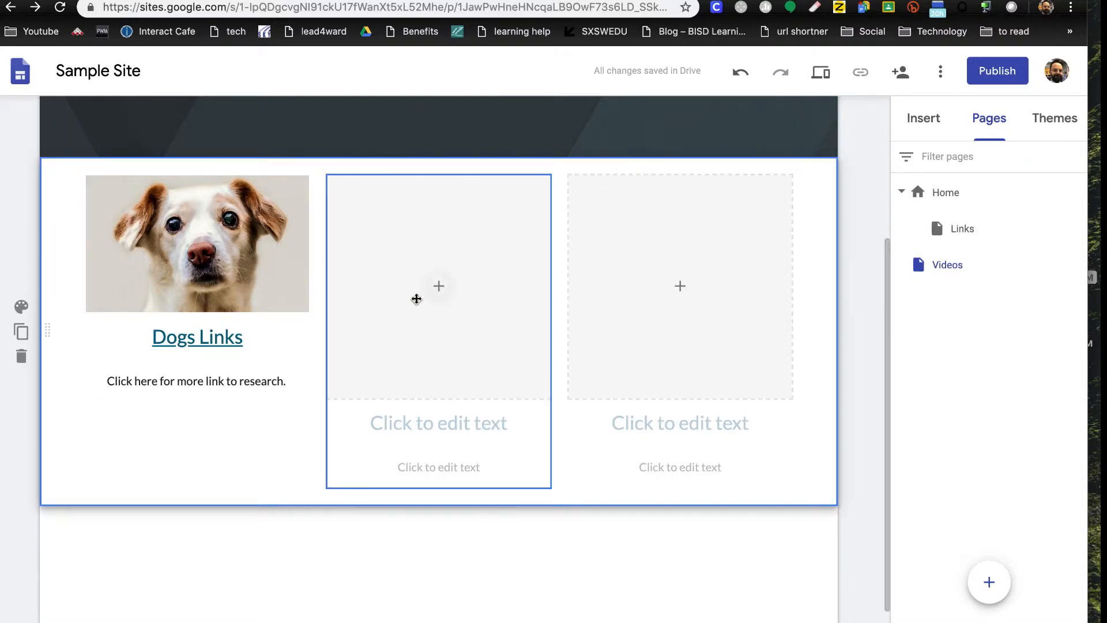
- Fill the middle placeholder with the water cycle image from Google Drive and reduce its height to match the dog image
{"action": "left_click", "coordinate": [439, 287]}
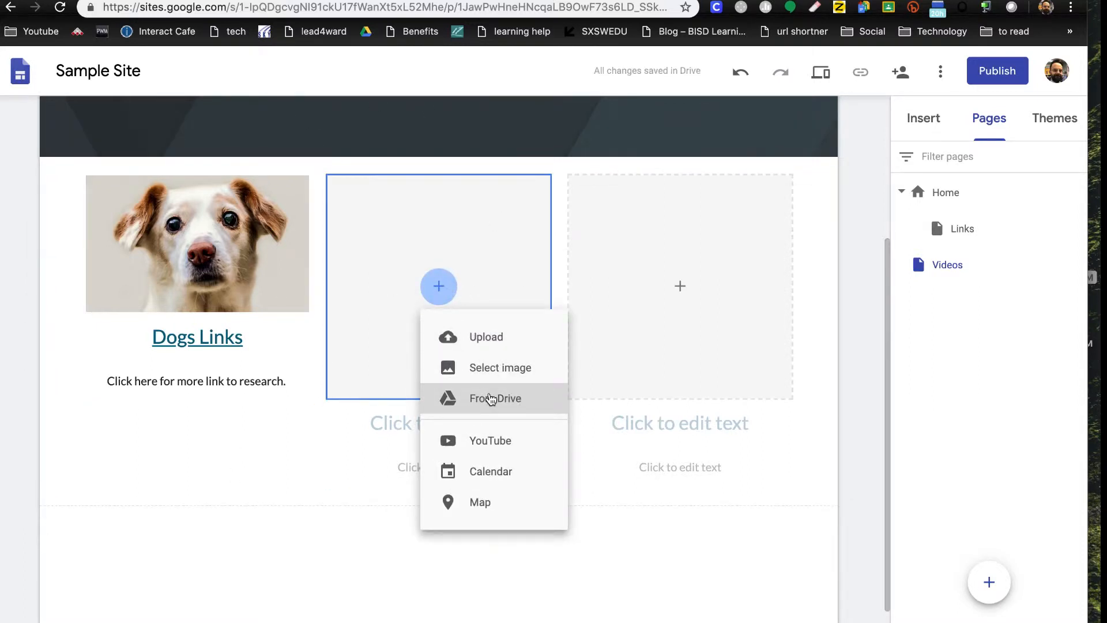
{"action": "left_click", "coordinate": [490, 399]}
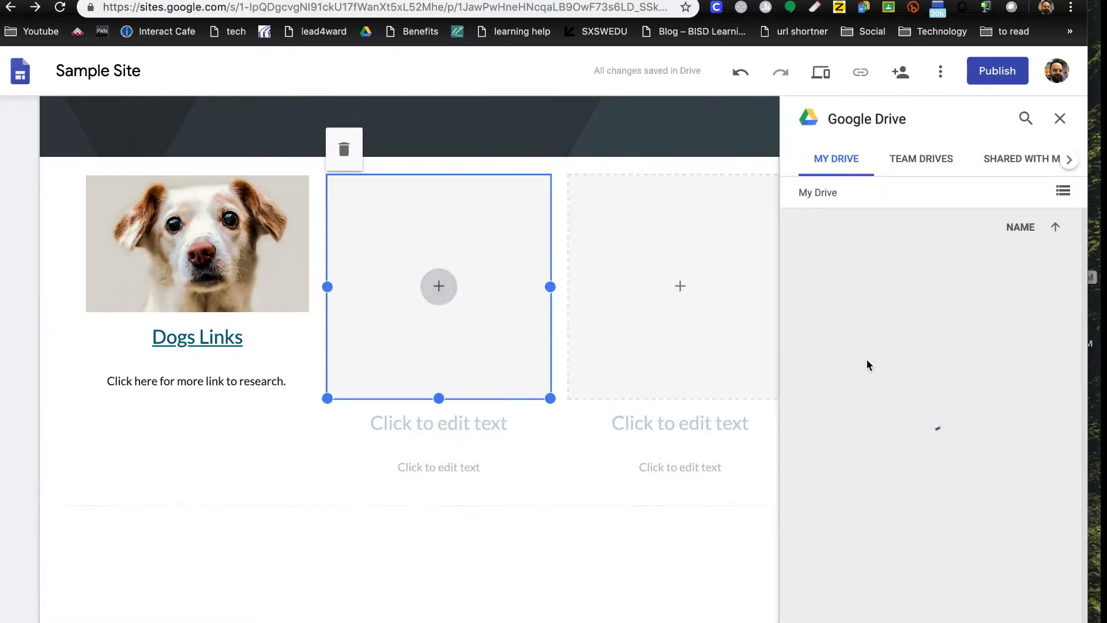
{"action": "scroll", "coordinate": [828, 295], "scroll_direction": "down", "scroll_amount": 10}
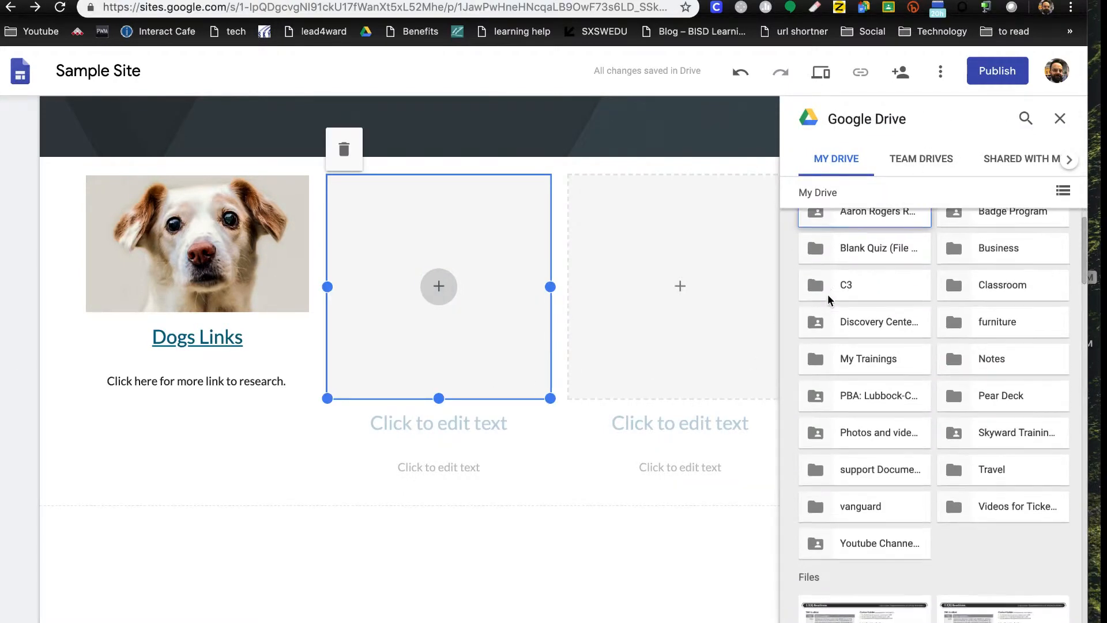
{"action": "scroll", "coordinate": [828, 294], "scroll_direction": "down", "scroll_amount": 3}
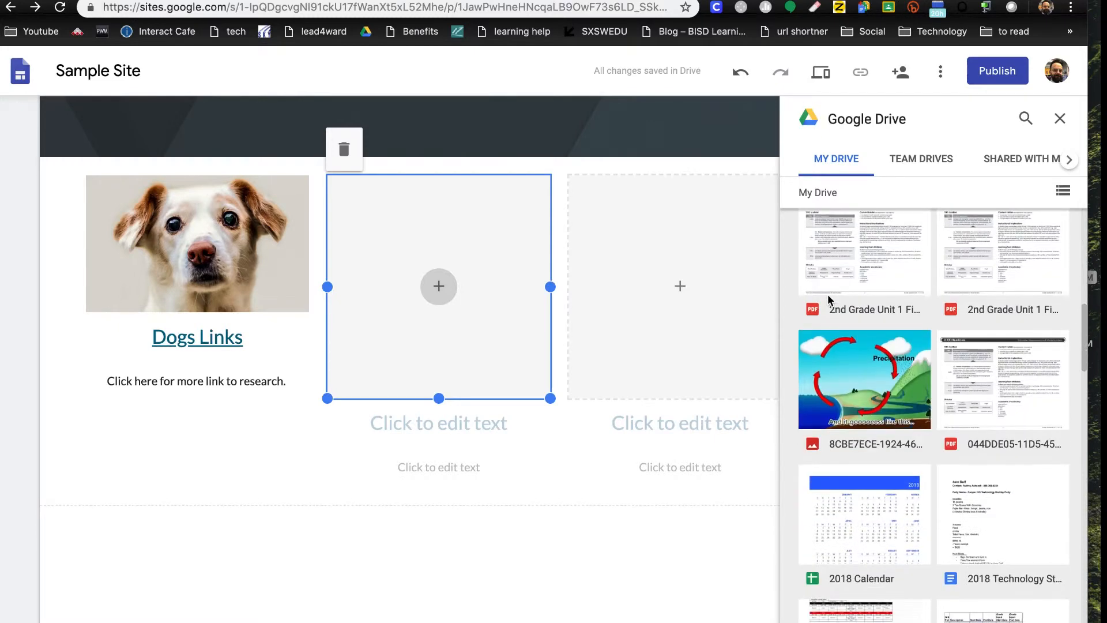
{"action": "left_click", "coordinate": [864, 361]}
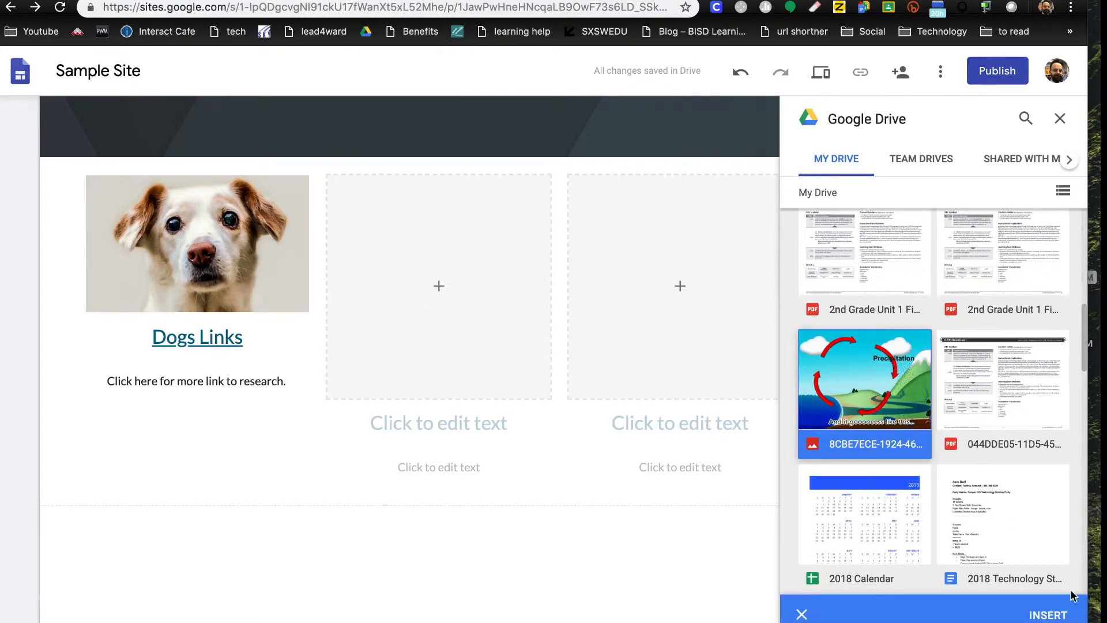
{"action": "left_click", "coordinate": [1059, 615]}
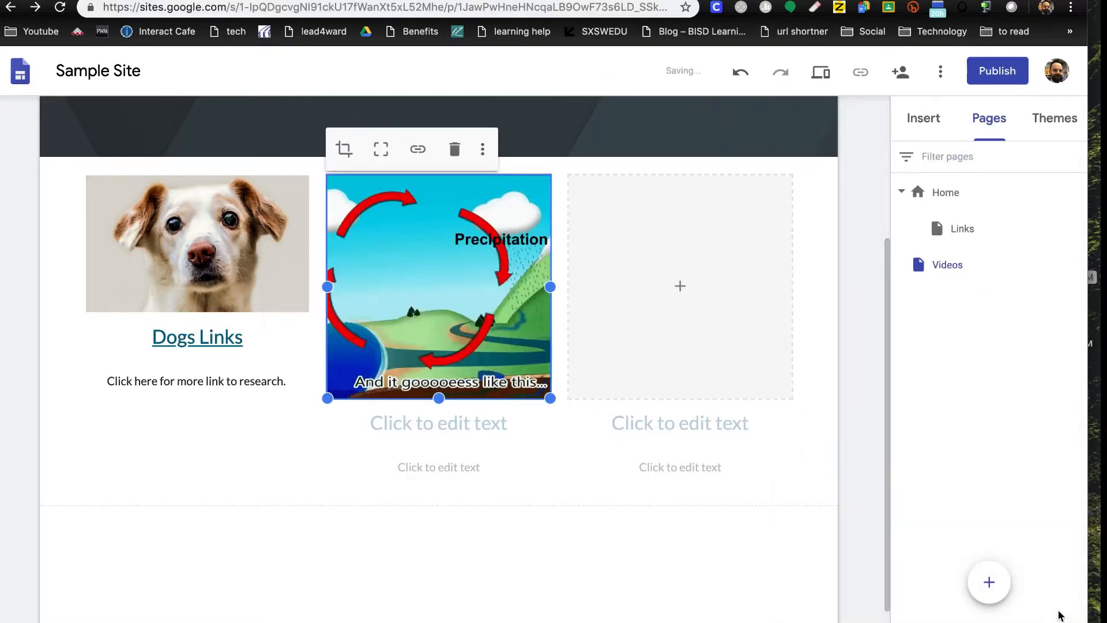
{"action": "left_click_drag", "start_coordinate": [441, 398], "coordinate": [452, 316]}
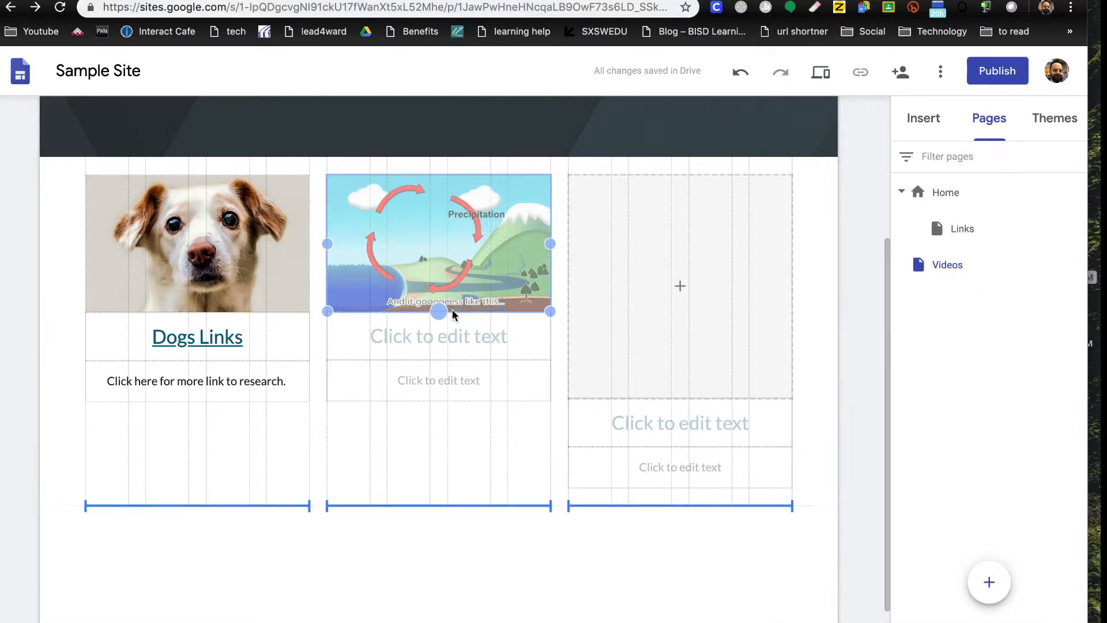
- Fill the third placeholder with the December campus visit form from Google Drive and reduce its height to about that of the other images
{"action": "left_click", "coordinate": [680, 286]}
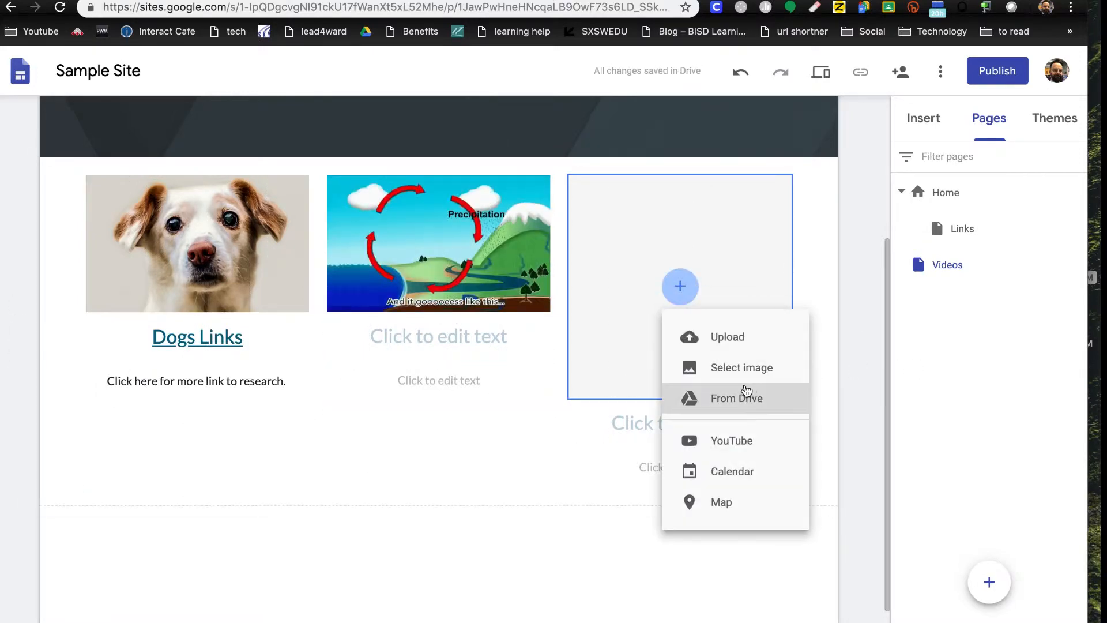
{"action": "left_click", "coordinate": [746, 403]}
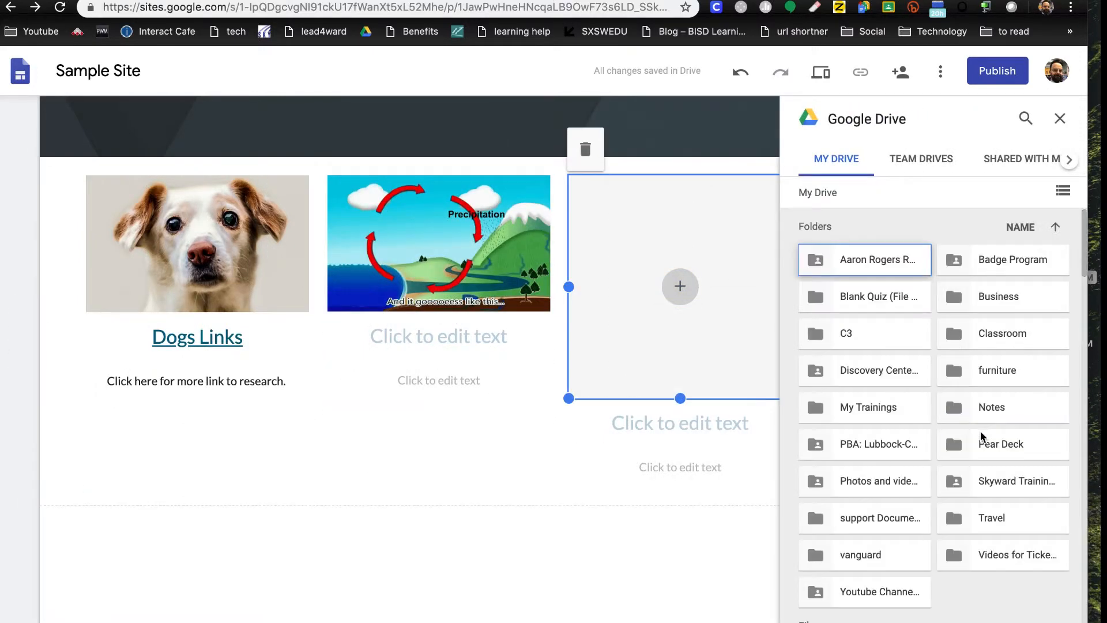
{"action": "scroll", "coordinate": [980, 434], "scroll_direction": "down", "scroll_amount": 5}
{"action": "scroll", "coordinate": [980, 431], "scroll_direction": "down", "scroll_amount": 9}
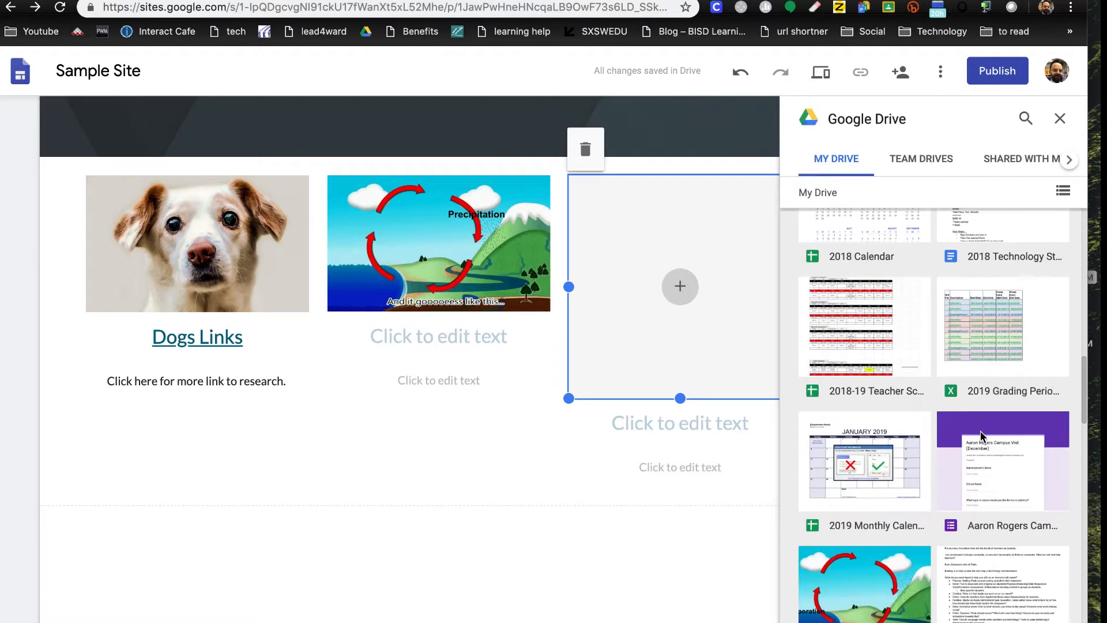
{"action": "left_click", "coordinate": [983, 405]}
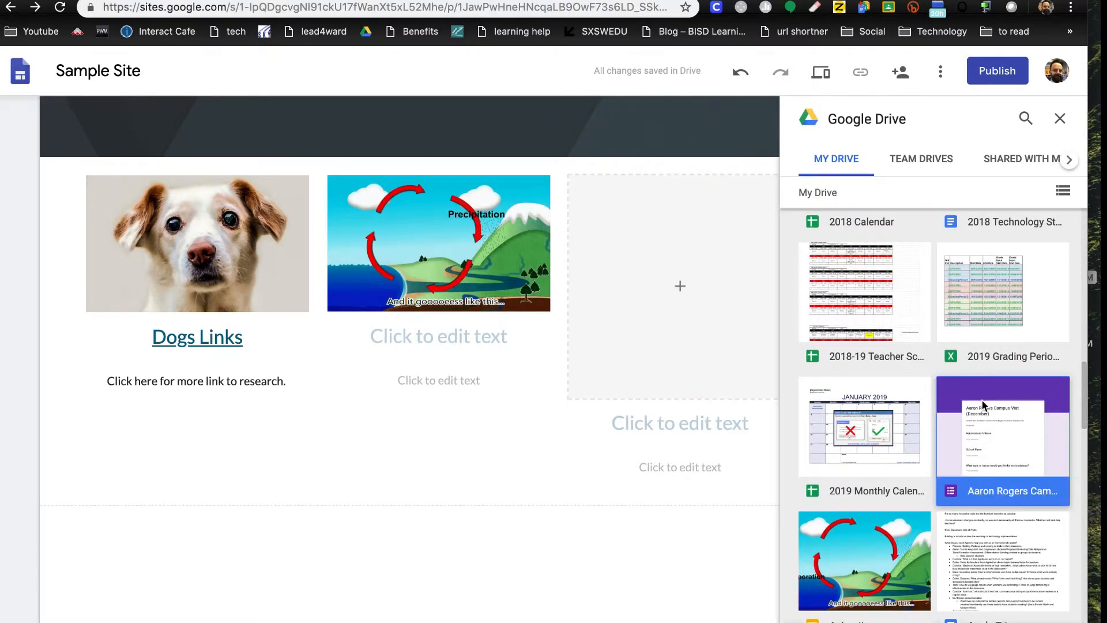
{"action": "left_click", "coordinate": [1048, 614]}
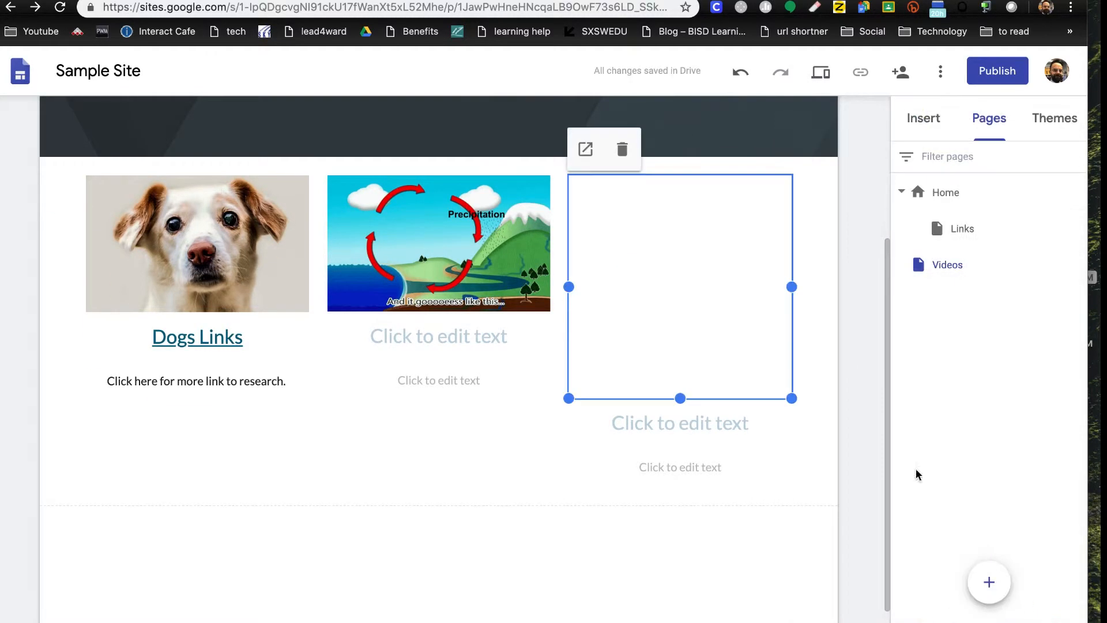
{"action": "left_click_drag", "start_coordinate": [685, 395], "coordinate": [682, 317]}
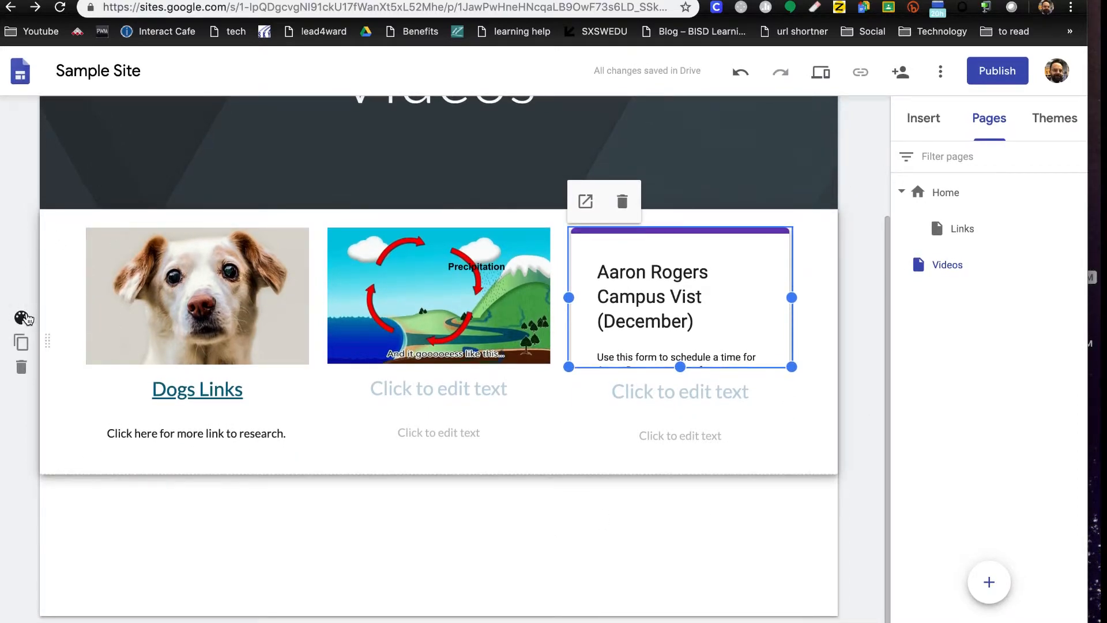
- Try Emphasis 1 on the three-column section and settle on the Emphasis 2 section style
{"action": "left_click", "coordinate": [22, 317]}
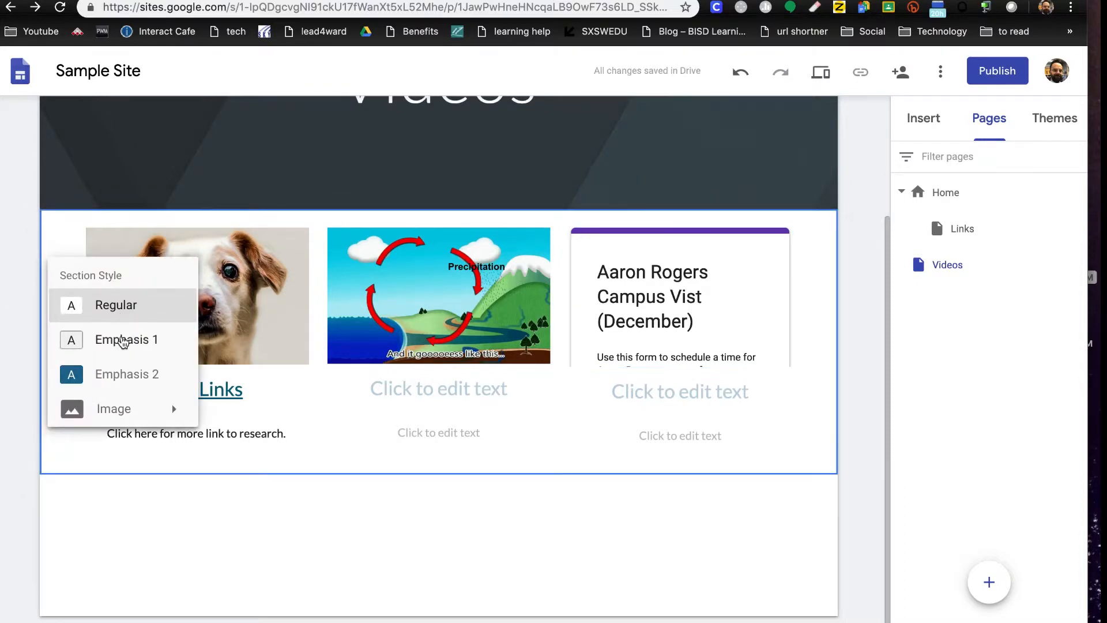
{"action": "left_click", "coordinate": [123, 340]}
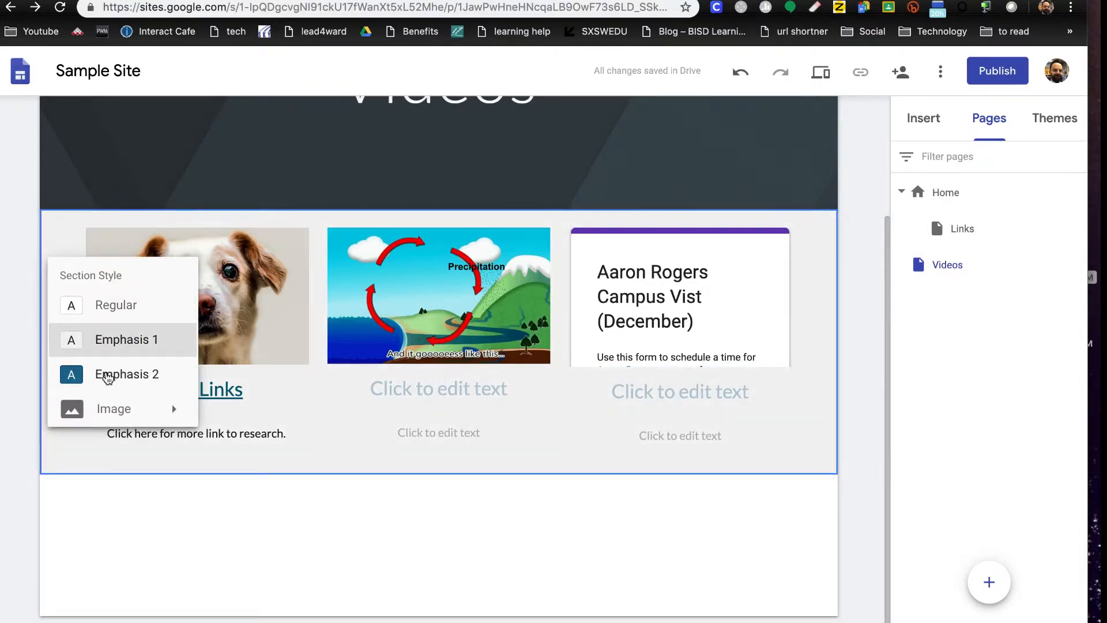
{"action": "left_click", "coordinate": [107, 376]}
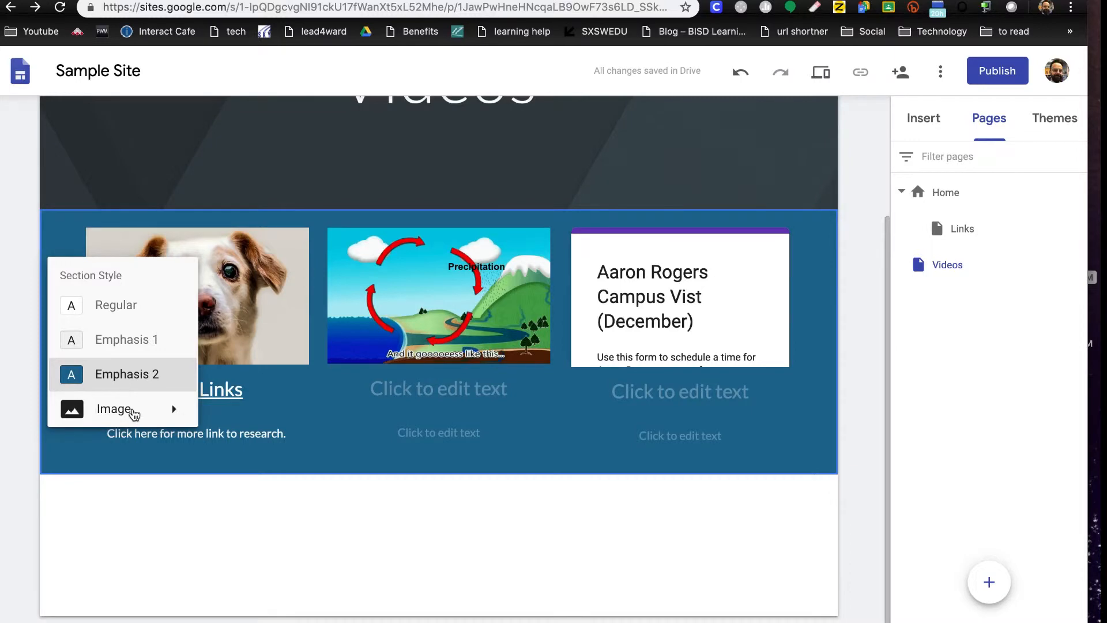
{"action": "mouse_move", "coordinate": [129, 409]}
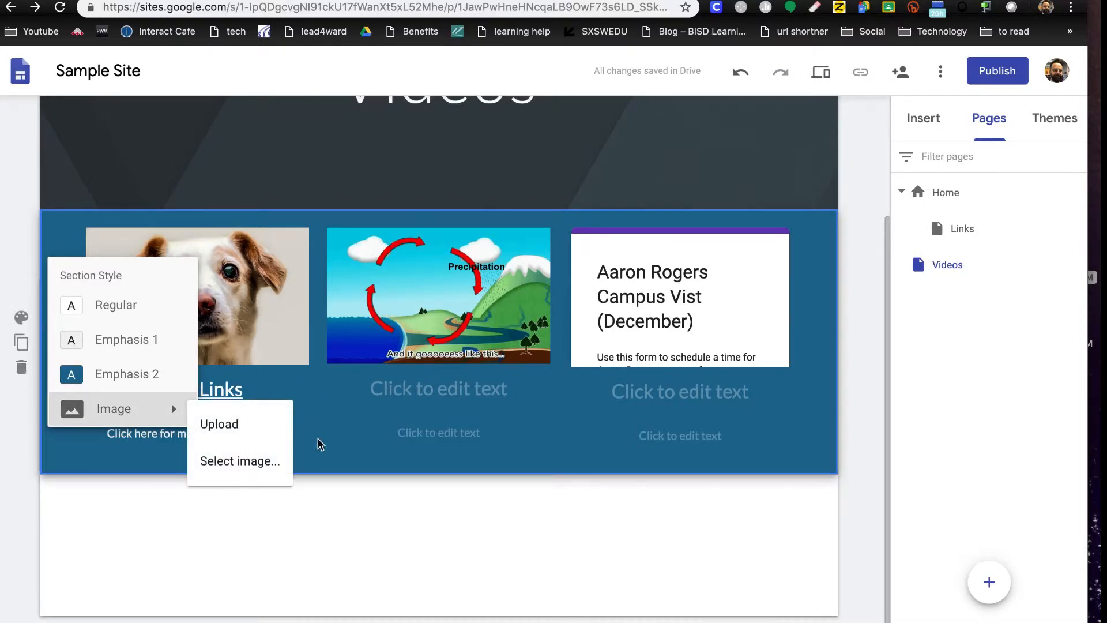
{"action": "left_click", "coordinate": [332, 436]}
{"action": "left_click", "coordinate": [314, 473]}
- Change the Videos page header image to the grey geometric block pattern from the gallery
{"action": "scroll", "coordinate": [314, 473], "scroll_direction": "up", "scroll_amount": 3}
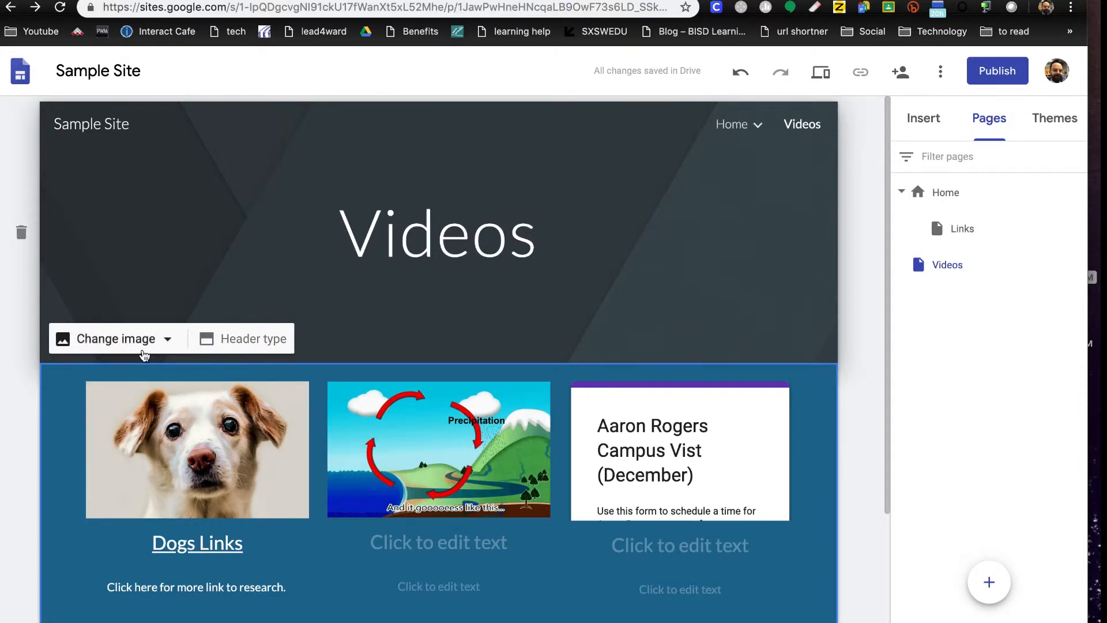
{"action": "left_click", "coordinate": [169, 340]}
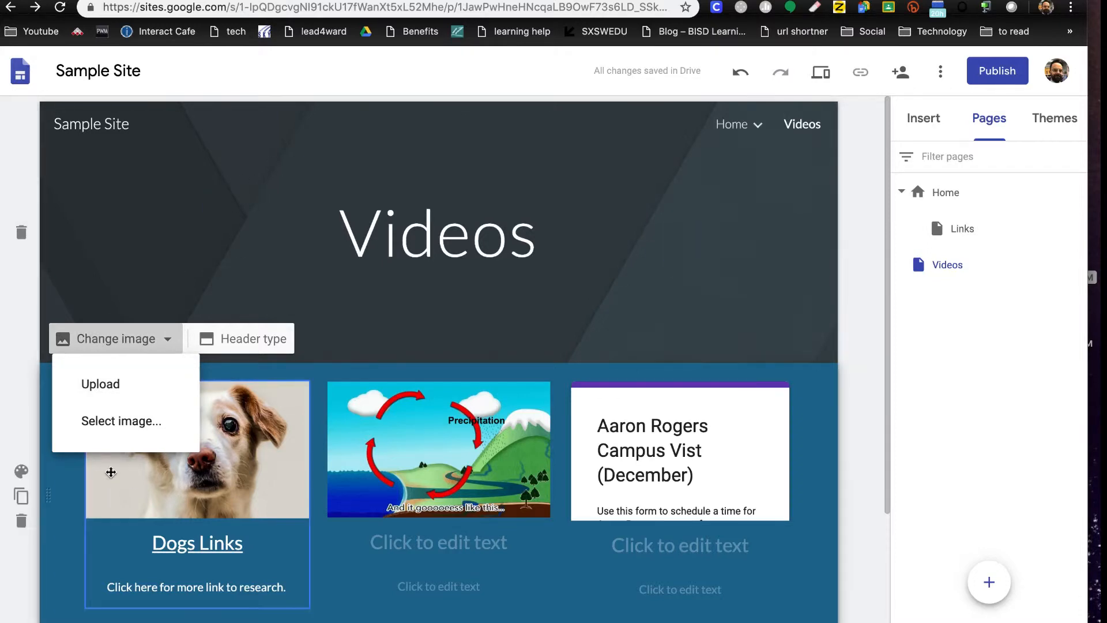
{"action": "left_click", "coordinate": [116, 416]}
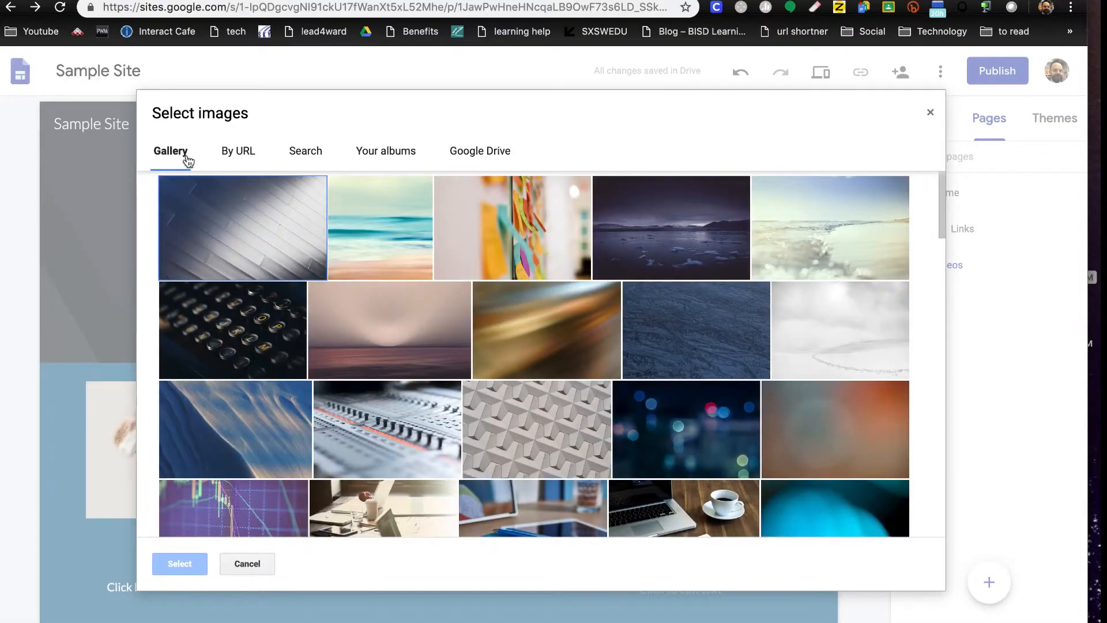
{"action": "left_click", "coordinate": [524, 428]}
{"action": "left_click", "coordinate": [180, 563]}
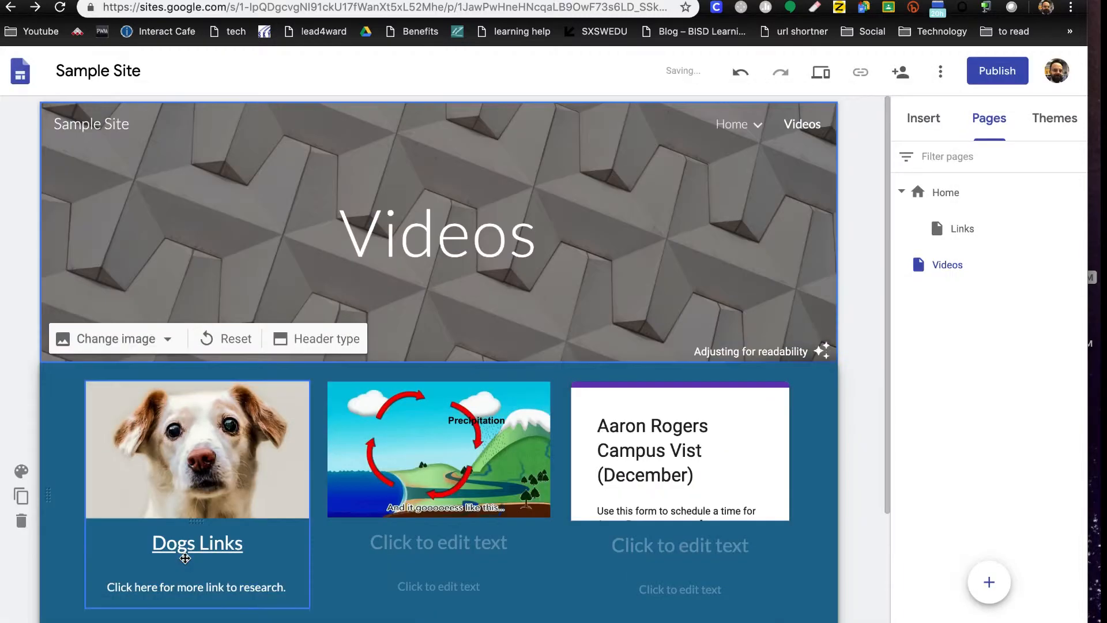
{"action": "left_click", "coordinate": [167, 339]}
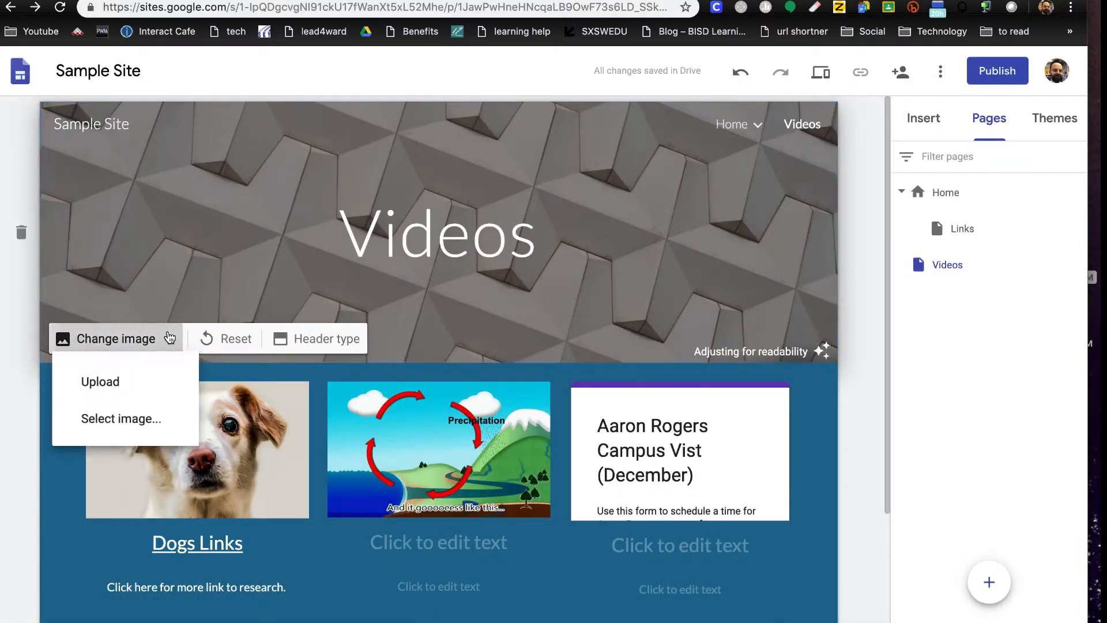
{"action": "left_click", "coordinate": [148, 422]}
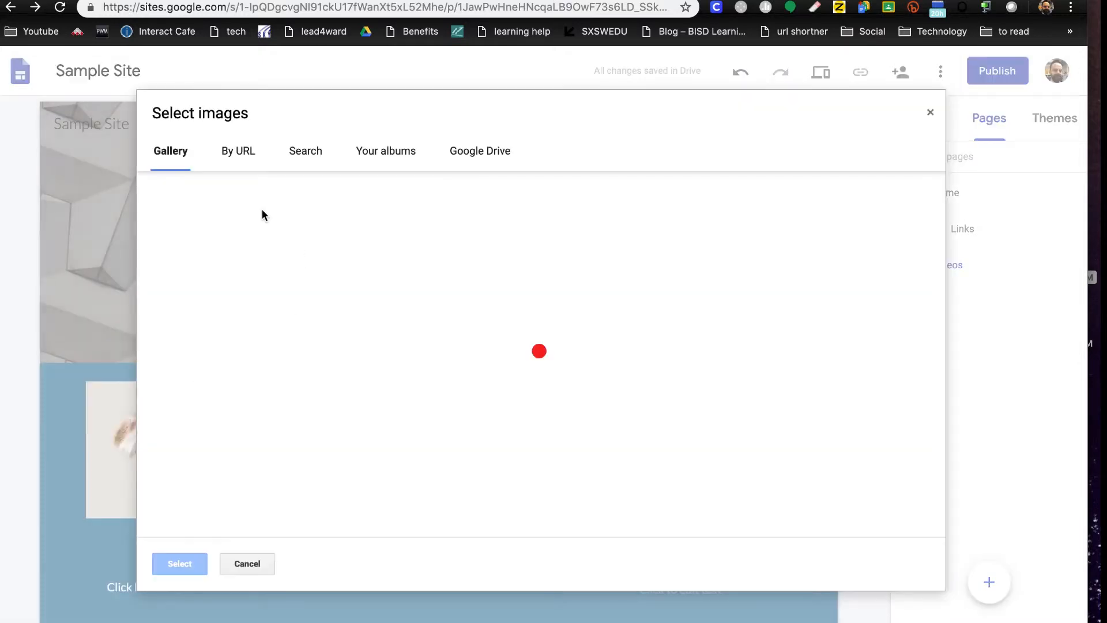
{"action": "left_click", "coordinate": [303, 167]}
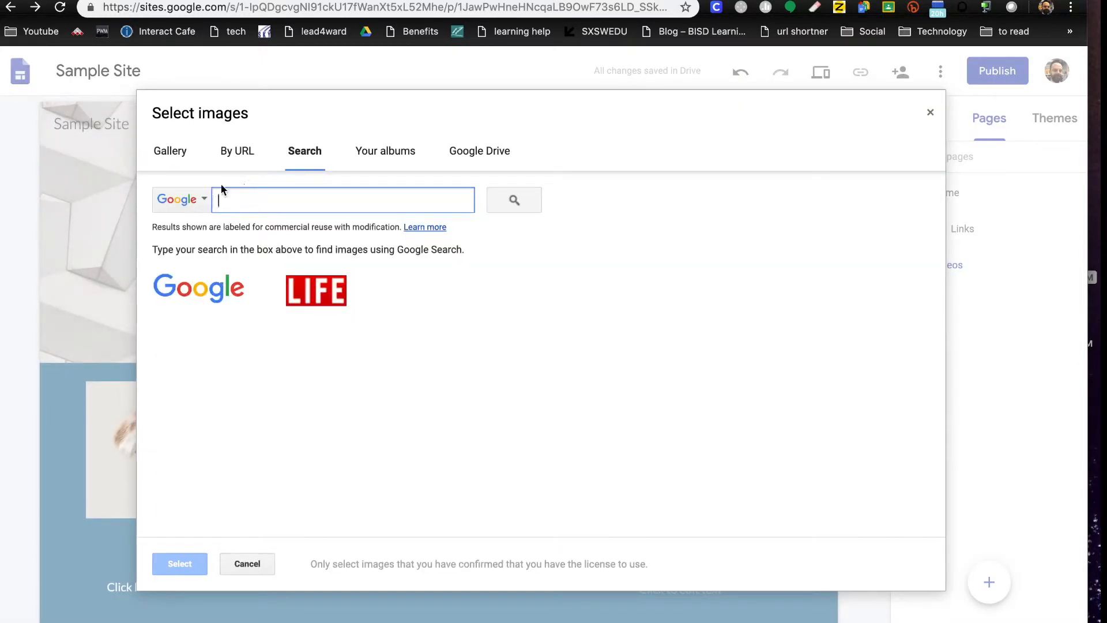
{"action": "left_click", "coordinate": [254, 568]}
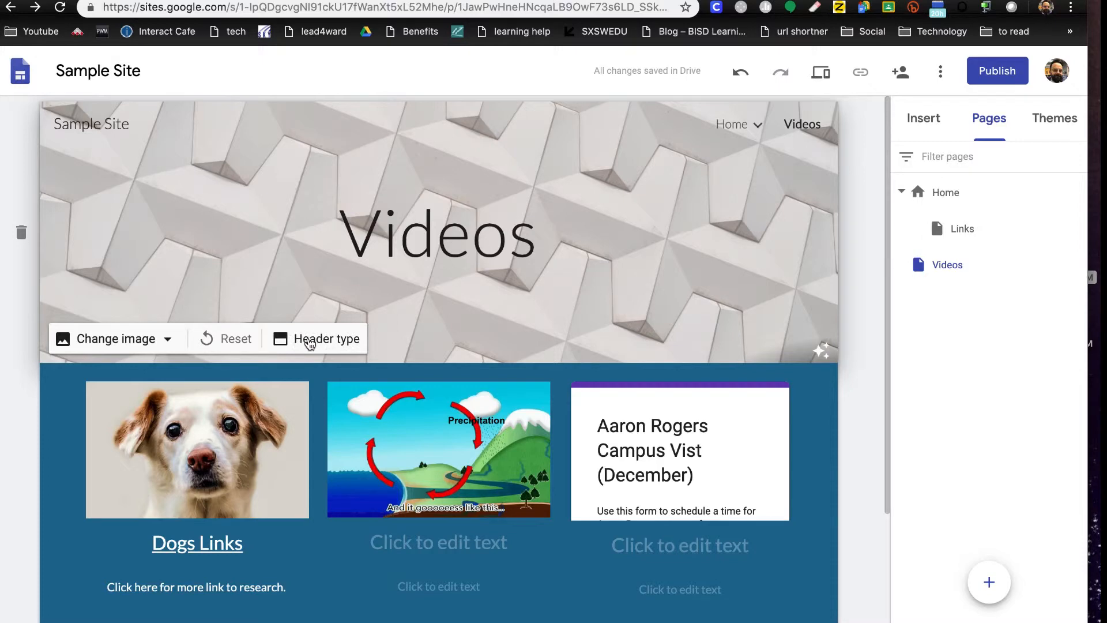
- Try the Large banner and Cover header types on the Videos page and settle on Title only
{"action": "left_click", "coordinate": [310, 343]}
{"action": "left_click", "coordinate": [212, 327]}
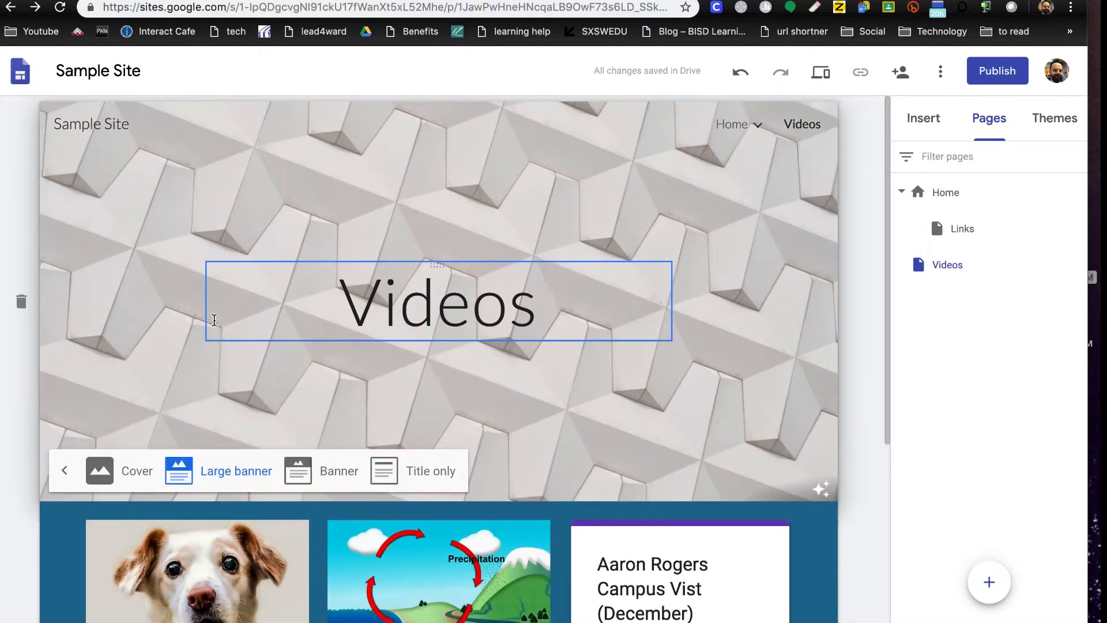
{"action": "left_click", "coordinate": [449, 479]}
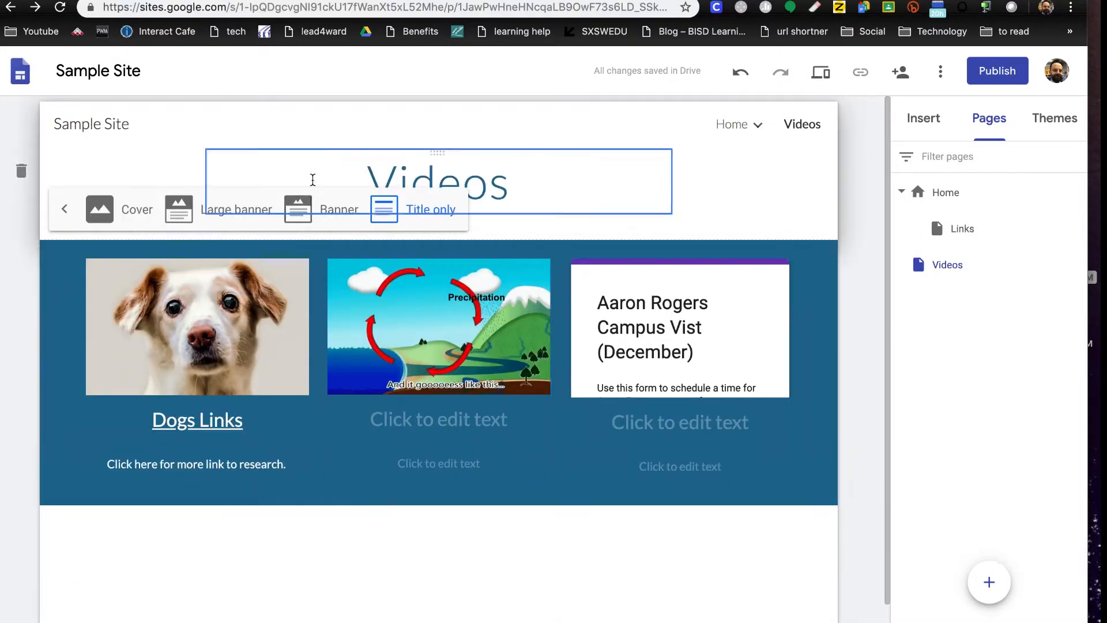
{"action": "left_click", "coordinate": [139, 212]}
{"action": "scroll", "coordinate": [289, 320], "scroll_direction": "down", "scroll_amount": 3}
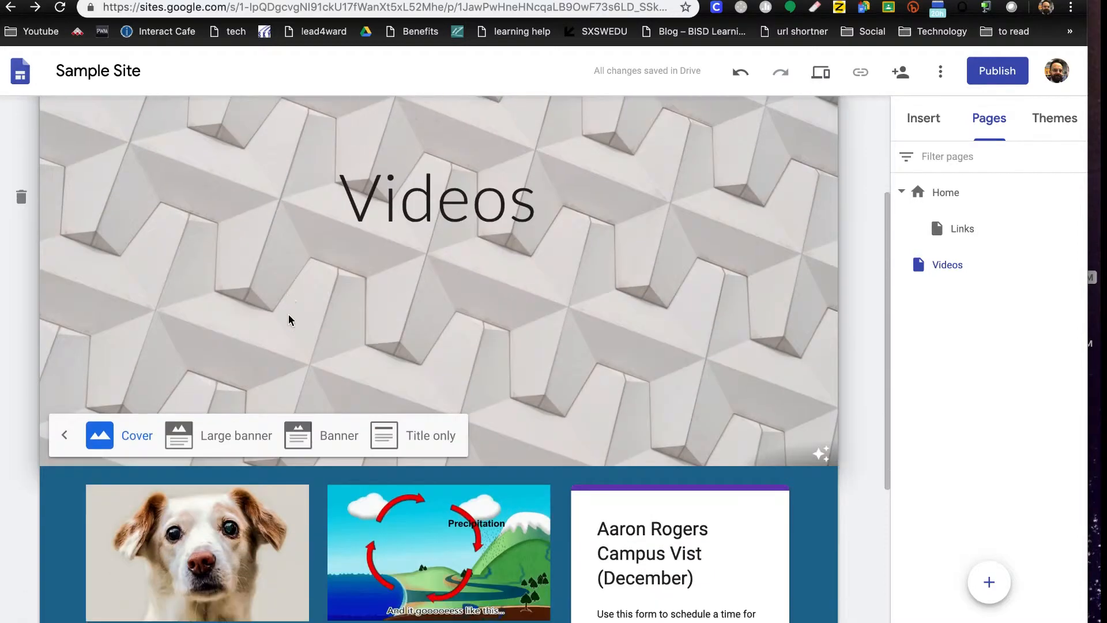
{"action": "left_click", "coordinate": [416, 443]}
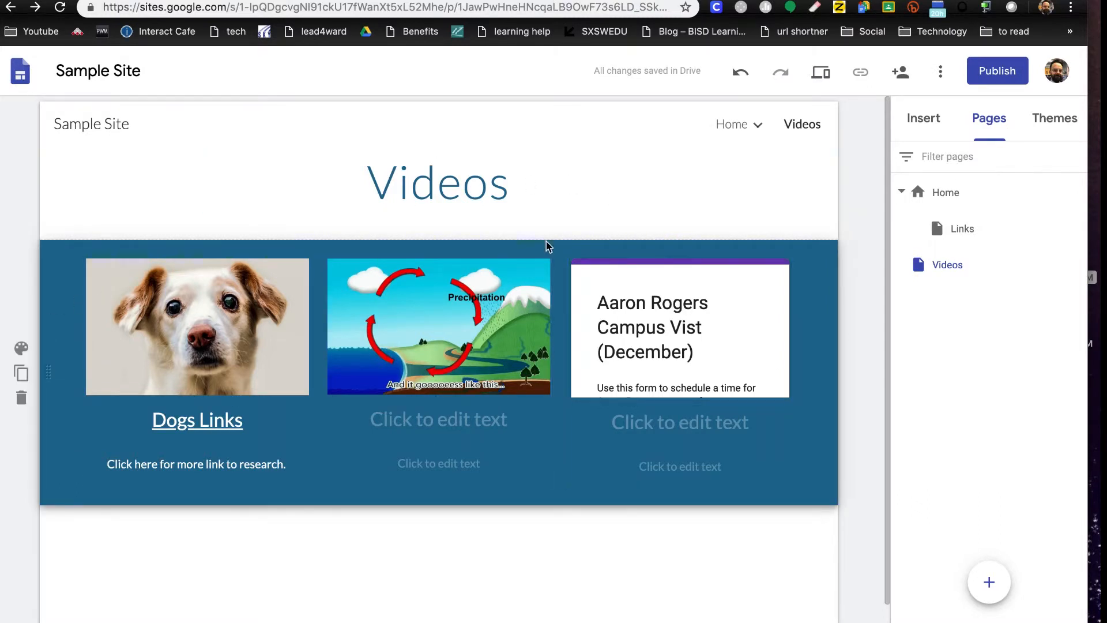
- Duplicate the three-column section on the Videos page
{"action": "left_click", "coordinate": [21, 374]}
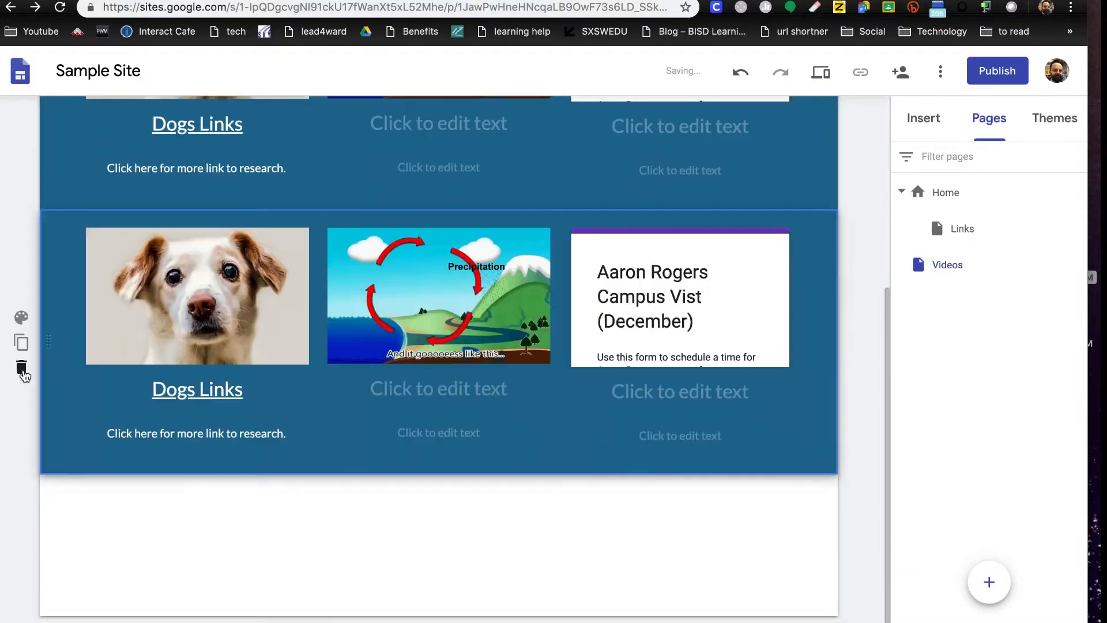
- Check the extra image options of the duplicated dog picture and delete the duplicated three-column section
{"action": "scroll", "coordinate": [279, 378], "scroll_direction": "up", "scroll_amount": 5}
{"action": "scroll", "coordinate": [279, 377], "scroll_direction": "down", "scroll_amount": 3}
{"action": "left_click", "coordinate": [240, 452]}
{"action": "left_click", "coordinate": [243, 455]}
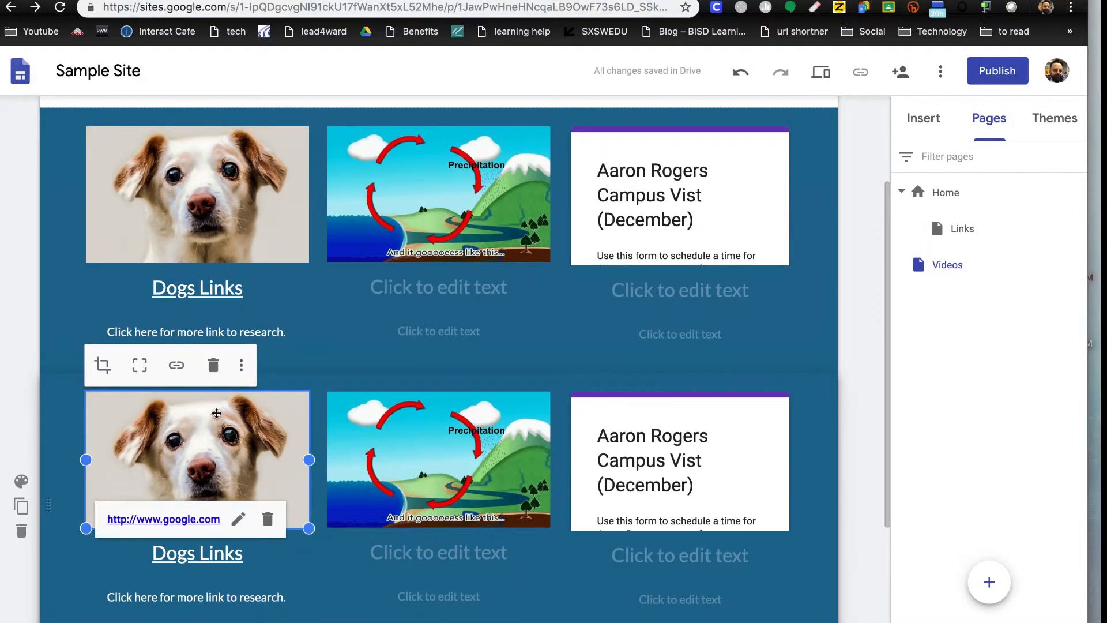
{"action": "left_click", "coordinate": [242, 365]}
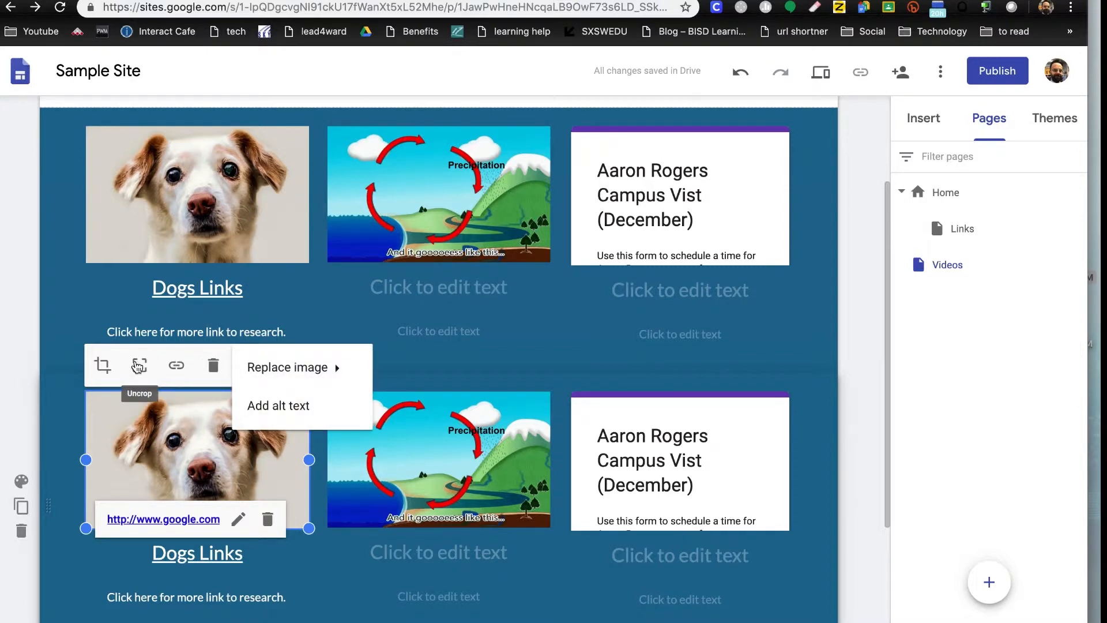
{"action": "left_click", "coordinate": [60, 407]}
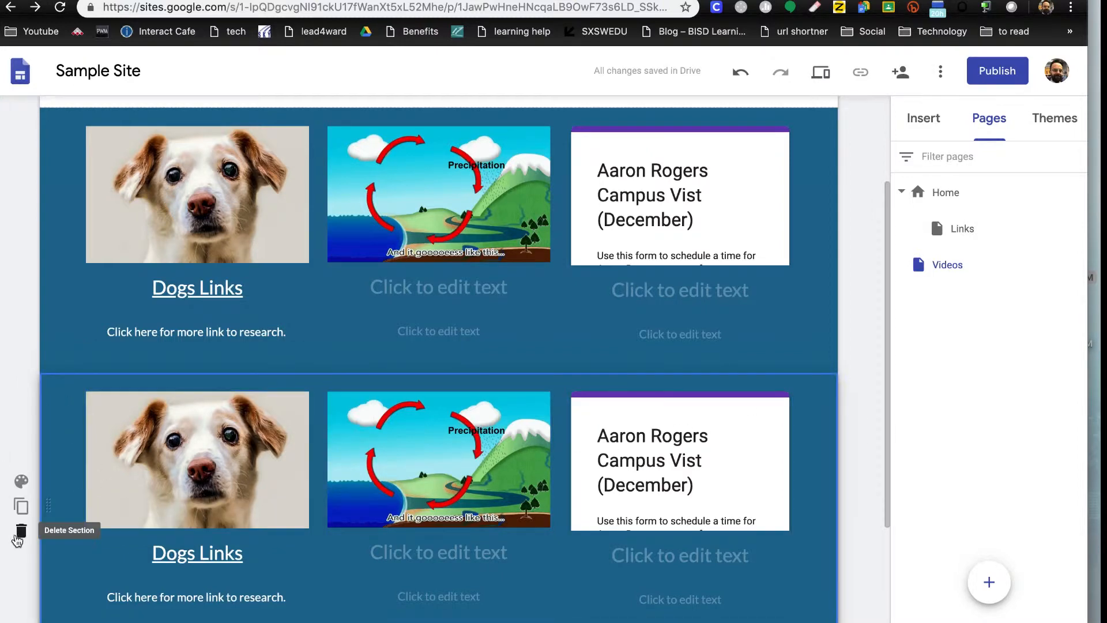
{"action": "left_click", "coordinate": [20, 531]}
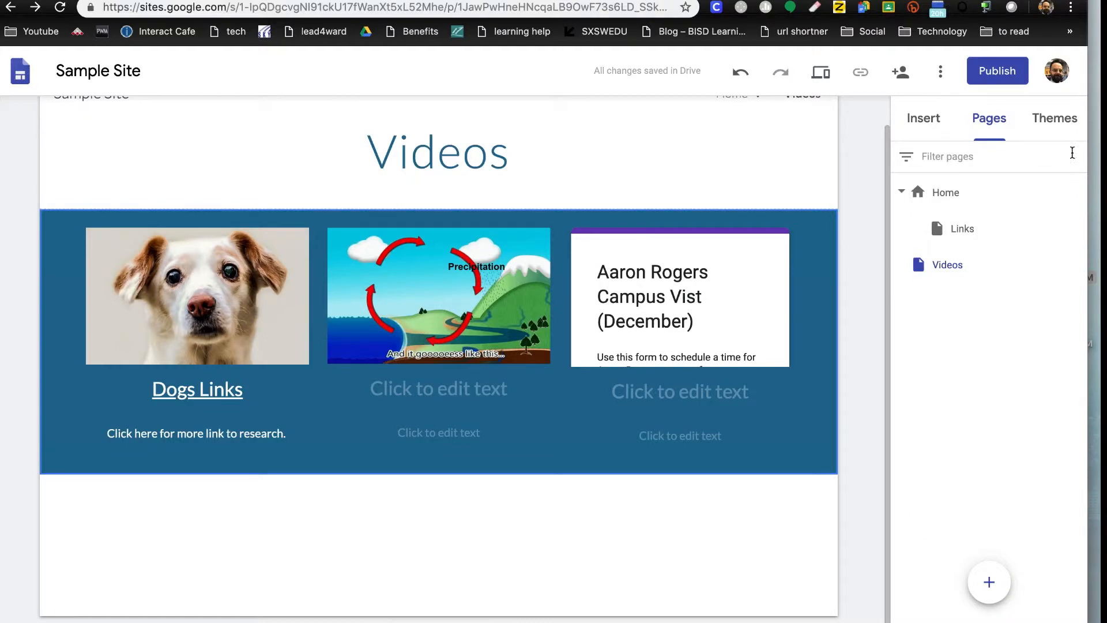
- Start inserting a YouTube video on the Videos page and search for "dogs"
{"action": "left_click", "coordinate": [914, 120]}
{"action": "scroll", "coordinate": [973, 415], "scroll_direction": "down", "scroll_amount": 3}
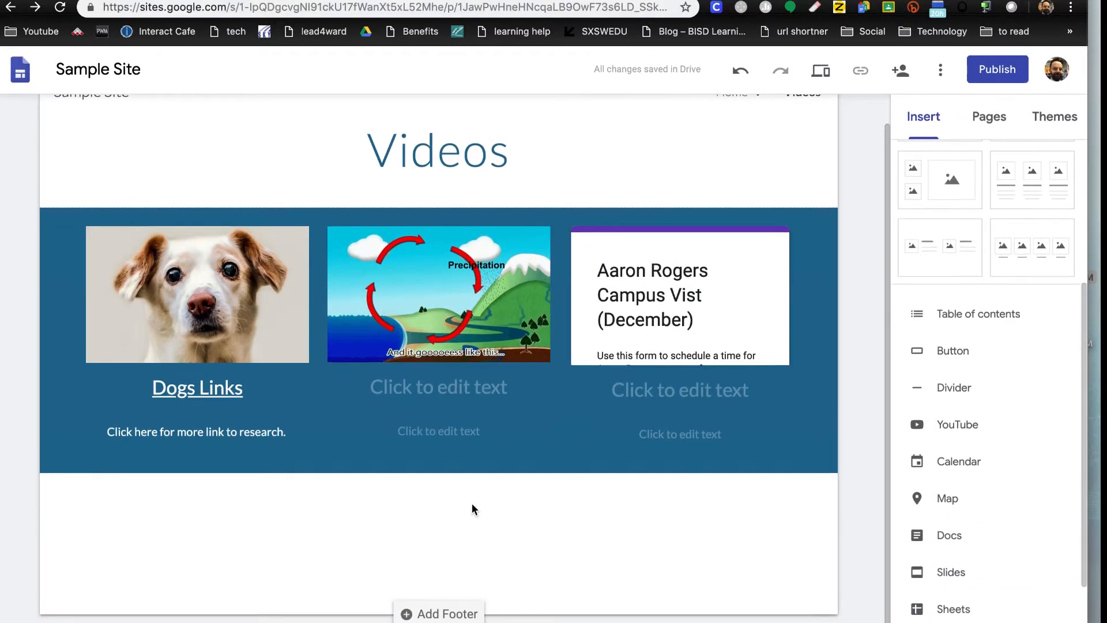
{"action": "left_click", "coordinate": [968, 432]}
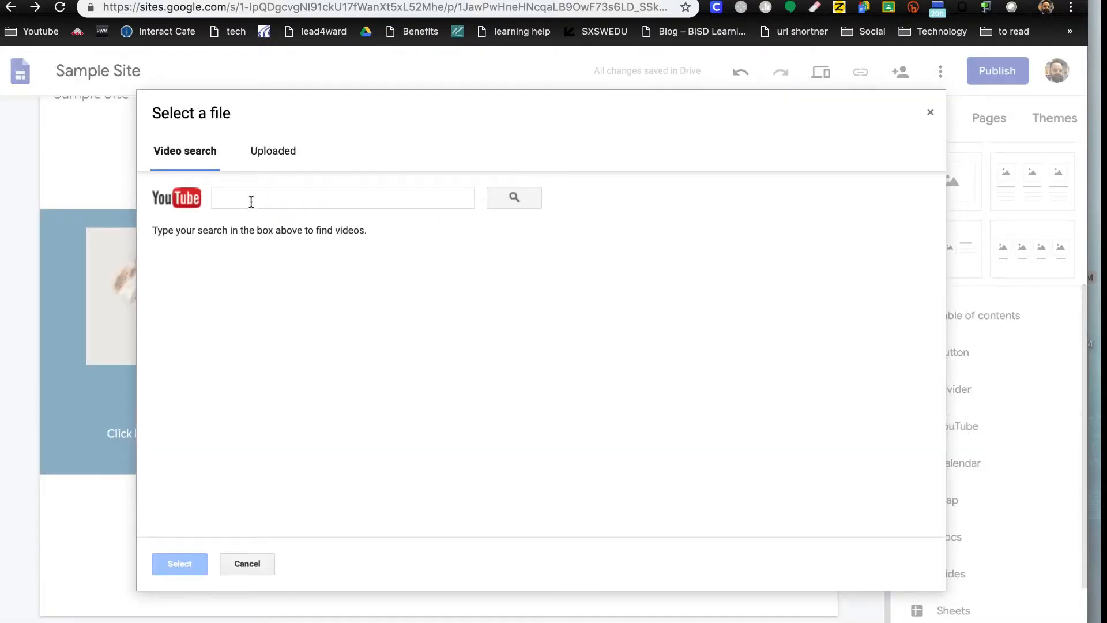
{"action": "left_click", "coordinate": [255, 201]}
{"action": "type", "text": "dog"}
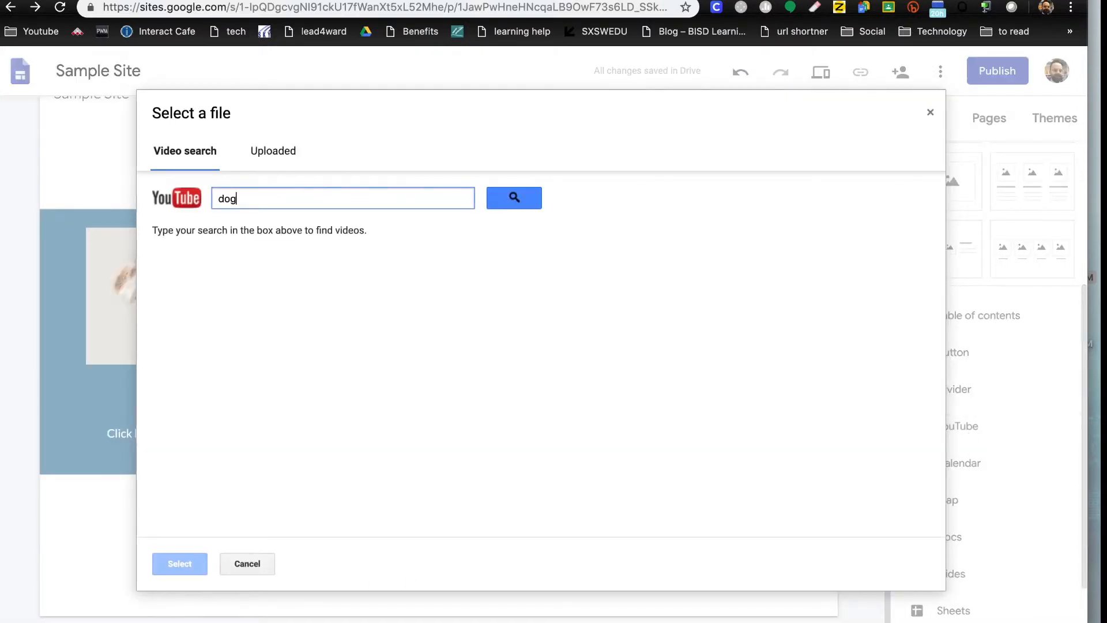
{"action": "type", "text": "s"}
{"action": "key", "text": "Return"}
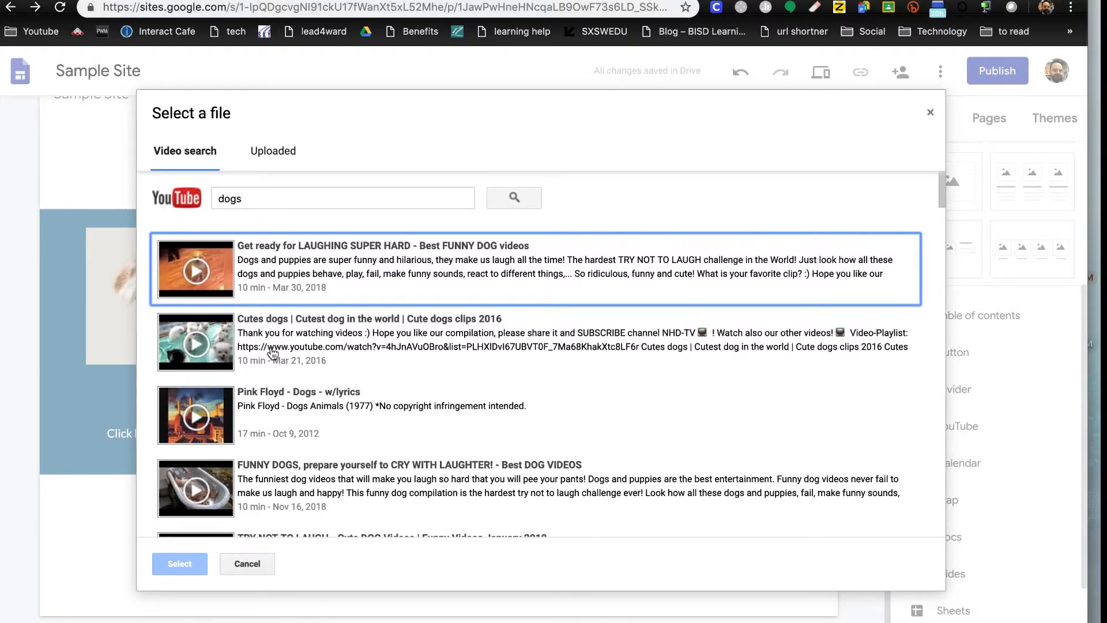
- Insert the "Baby Dogs Cute and Funny Dog Videos Compilation (2018)" video from the search results below the three-column section
{"action": "scroll", "coordinate": [242, 323], "scroll_direction": "down", "scroll_amount": 3}
{"action": "scroll", "coordinate": [292, 216], "scroll_direction": "up", "scroll_amount": 3}
{"action": "scroll", "coordinate": [282, 357], "scroll_direction": "down", "scroll_amount": 3}
{"action": "scroll", "coordinate": [282, 357], "scroll_direction": "down", "scroll_amount": 2}
{"action": "left_click", "coordinate": [198, 298]}
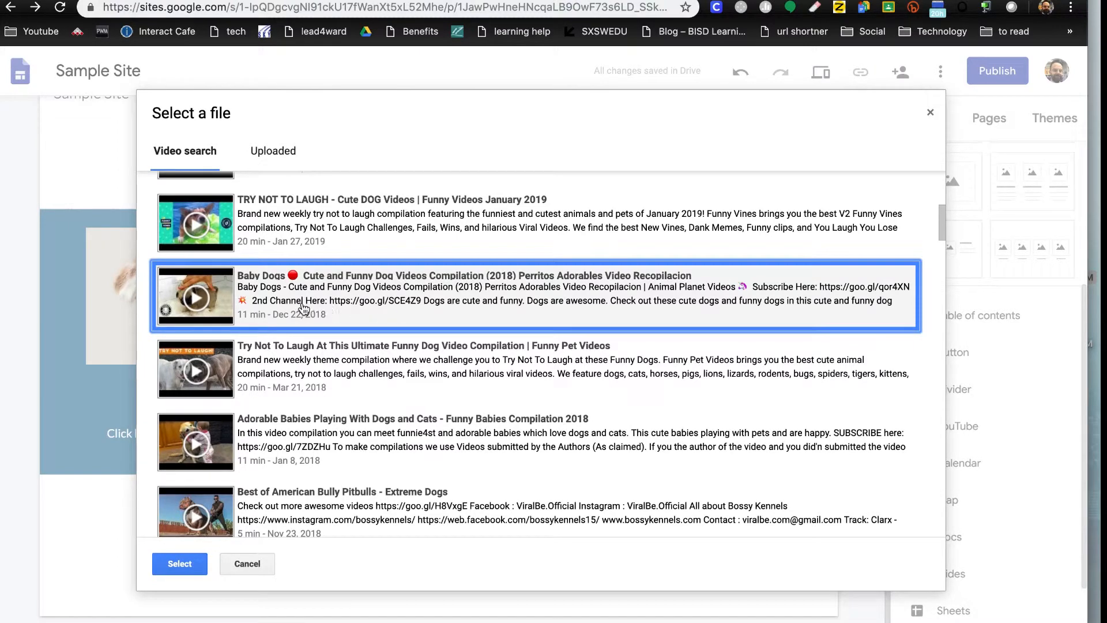
{"action": "left_click", "coordinate": [191, 562]}
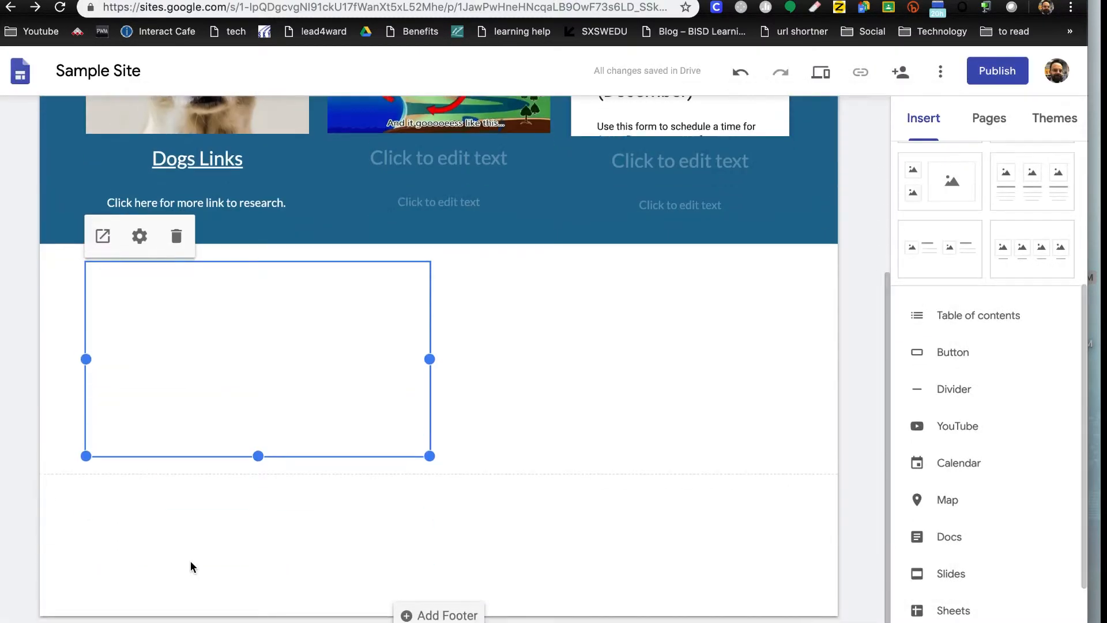
{"action": "left_click", "coordinate": [488, 376]}
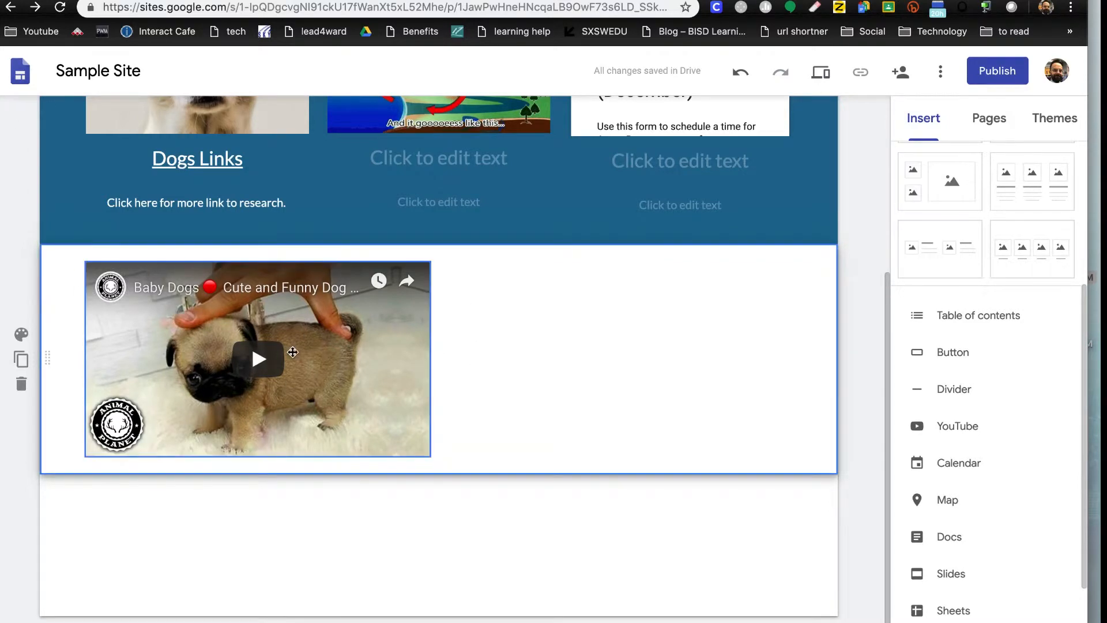
- Insert a button named "Home" that links to the site's Home page
{"action": "left_click", "coordinate": [948, 290]}
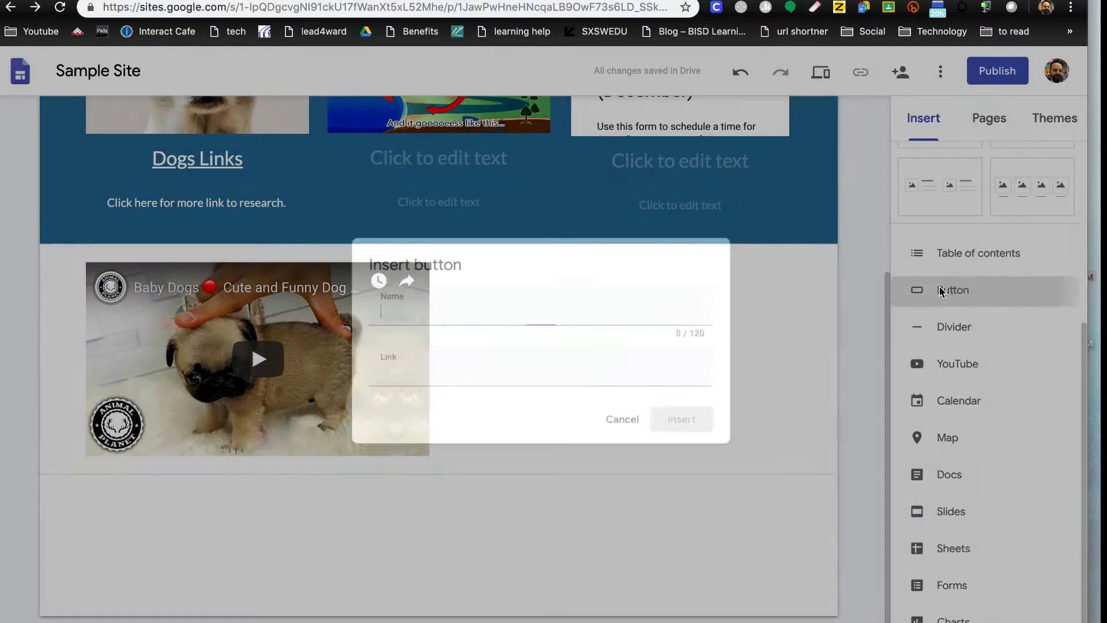
{"action": "type", "text": "Home"}
{"action": "left_click", "coordinate": [430, 380]}
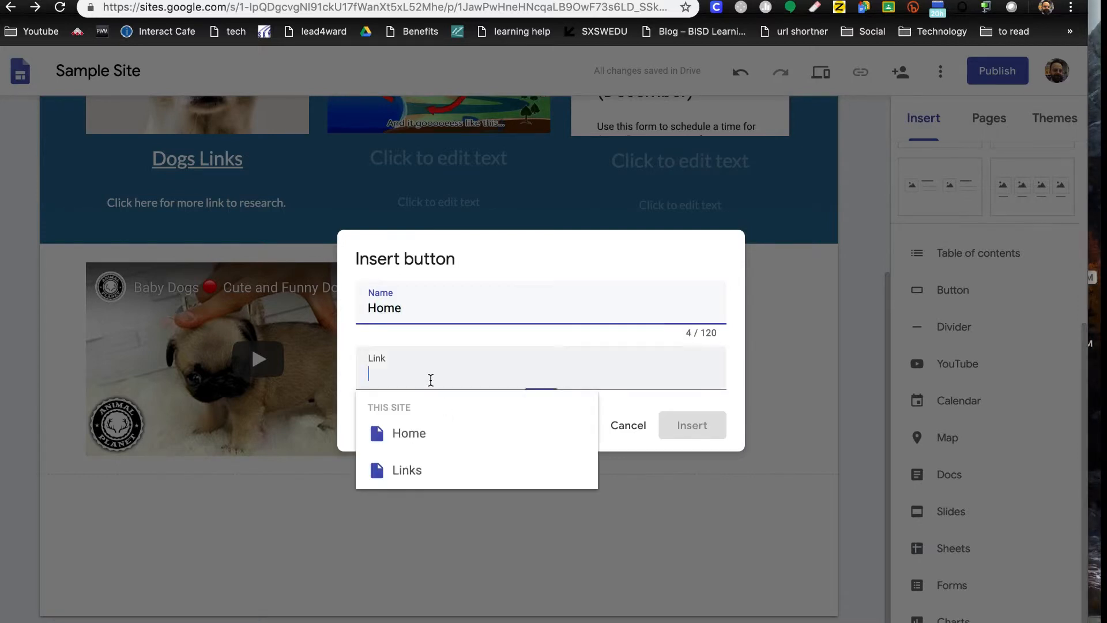
{"action": "left_click", "coordinate": [411, 433]}
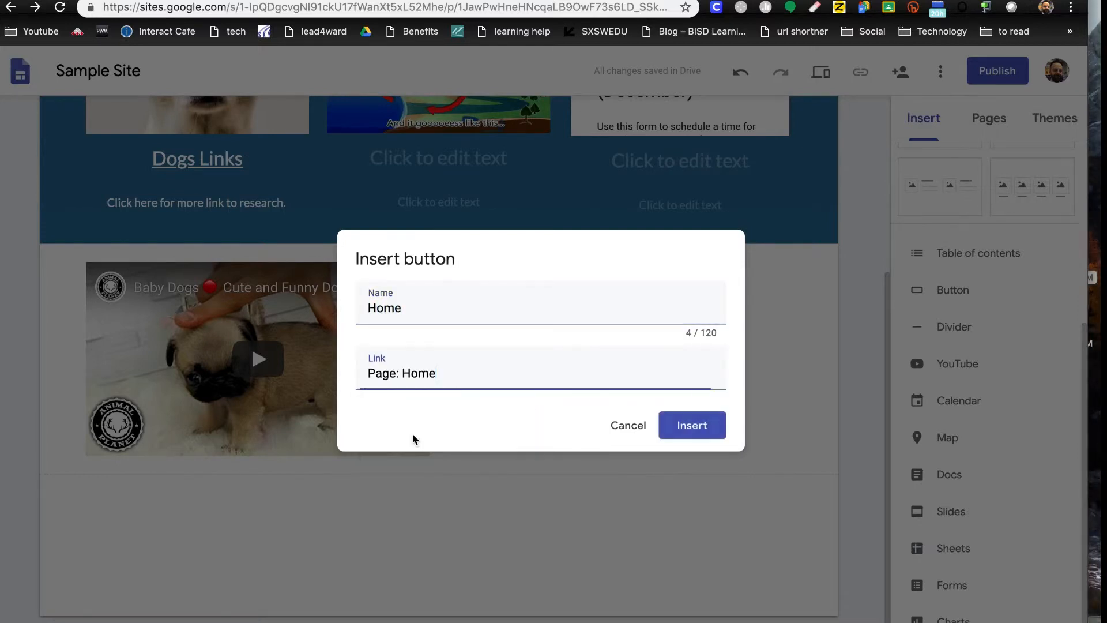
{"action": "left_click", "coordinate": [713, 435]}
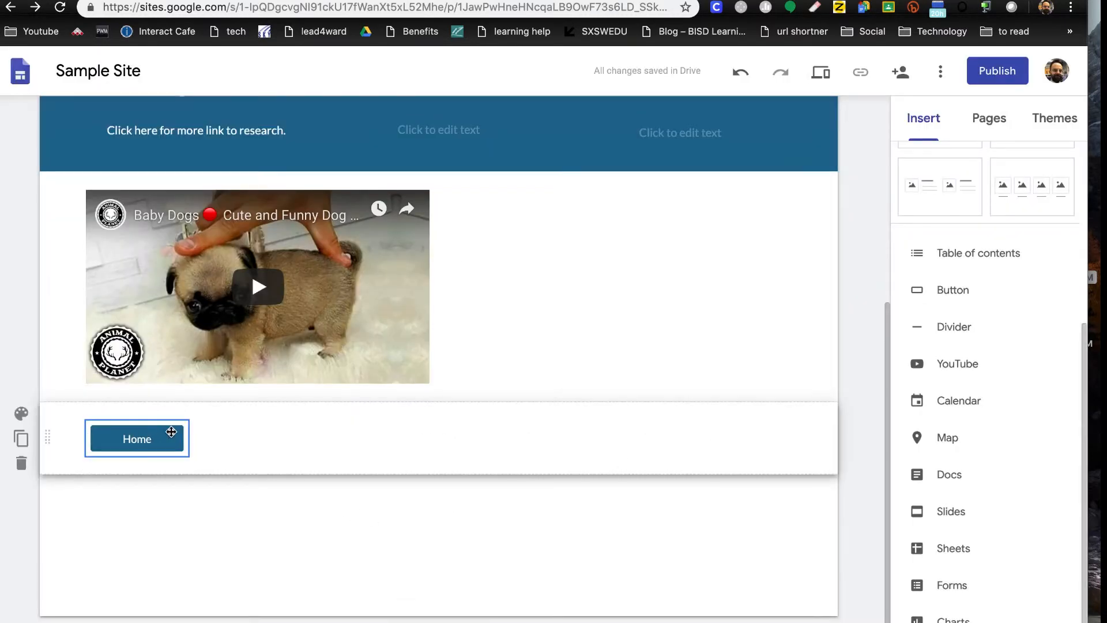
- Move the Home button's section up to sit directly beneath the Videos page header
{"action": "scroll", "coordinate": [171, 431], "scroll_direction": "up", "scroll_amount": 6}
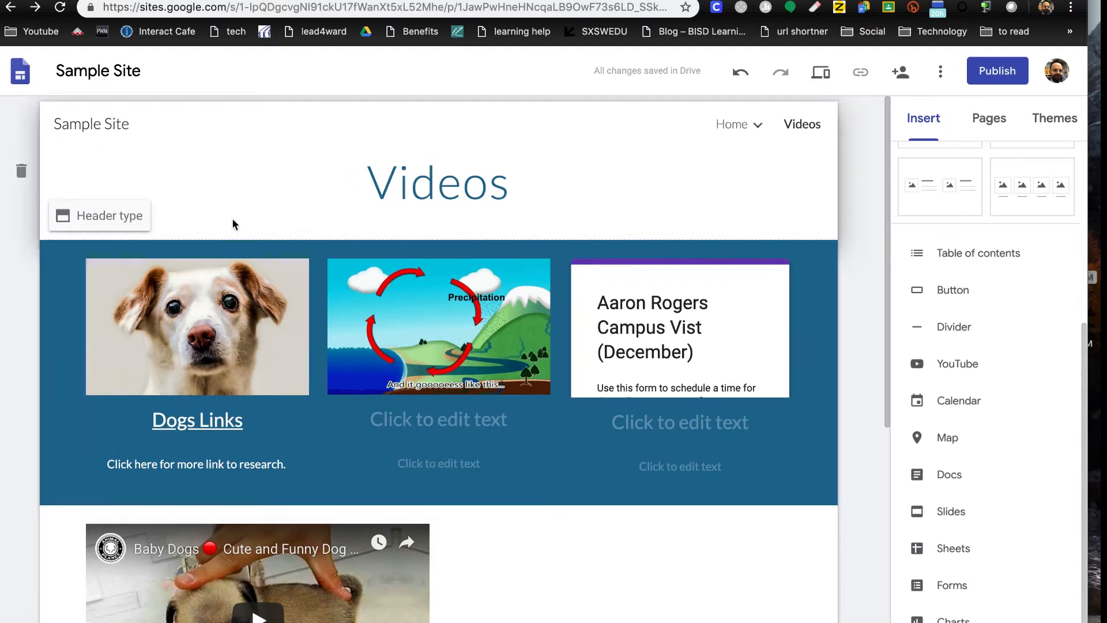
{"action": "scroll", "coordinate": [165, 211], "scroll_direction": "down", "scroll_amount": 6}
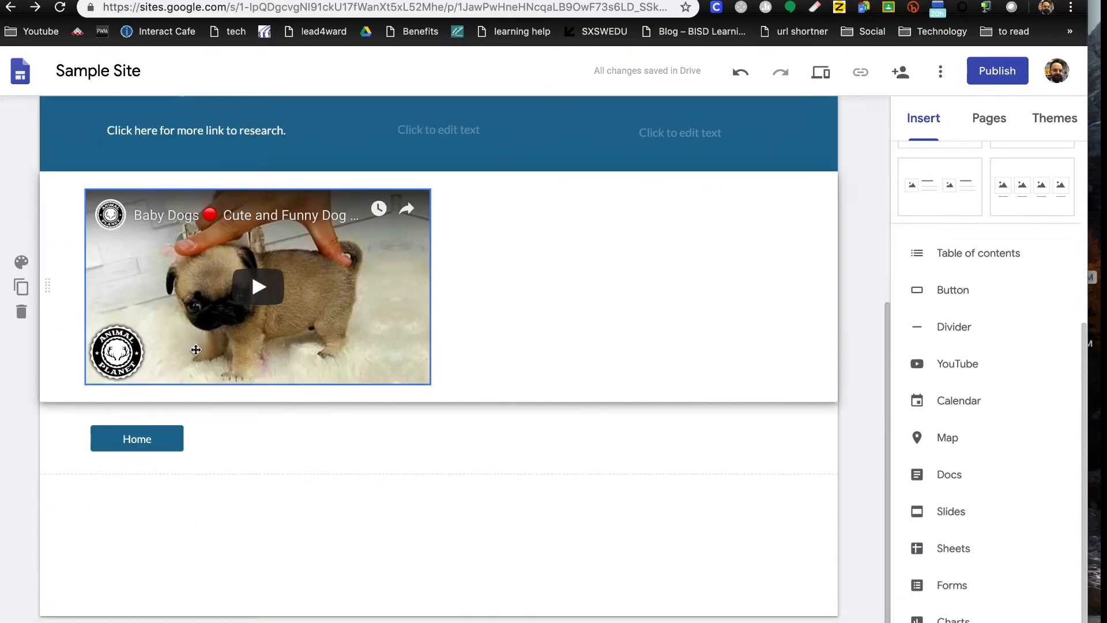
{"action": "left_click_drag", "start_coordinate": [50, 437], "coordinate": [48, 274]}
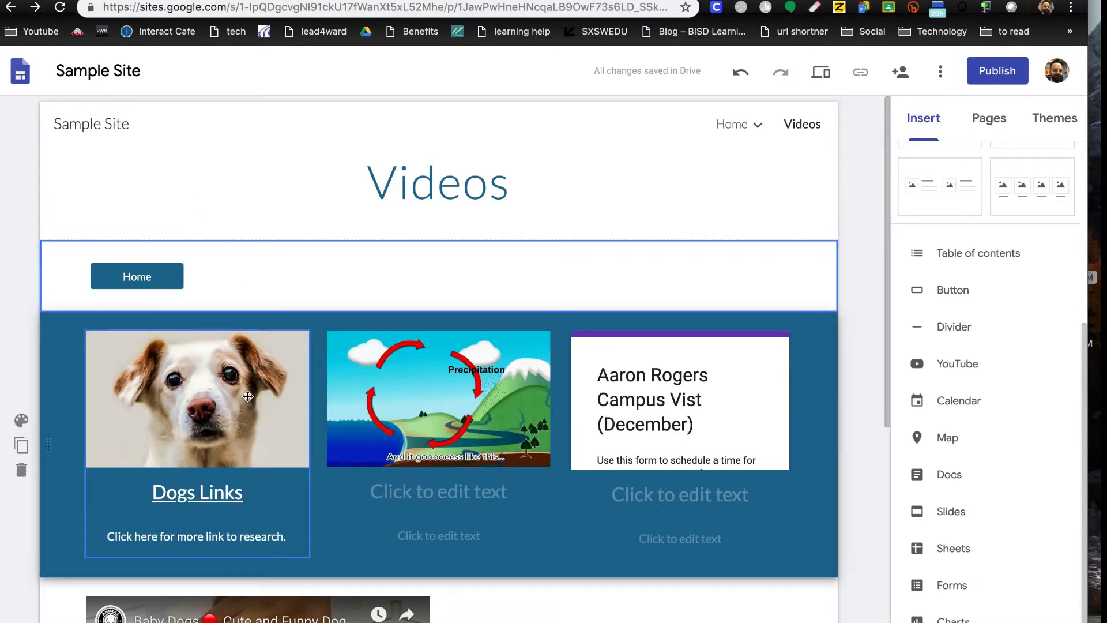
- Add a text box in the empty area below the video containing the placeholder text "sdkjvnsoindewinerwi"
{"action": "scroll", "coordinate": [248, 396], "scroll_direction": "down", "scroll_amount": 1}
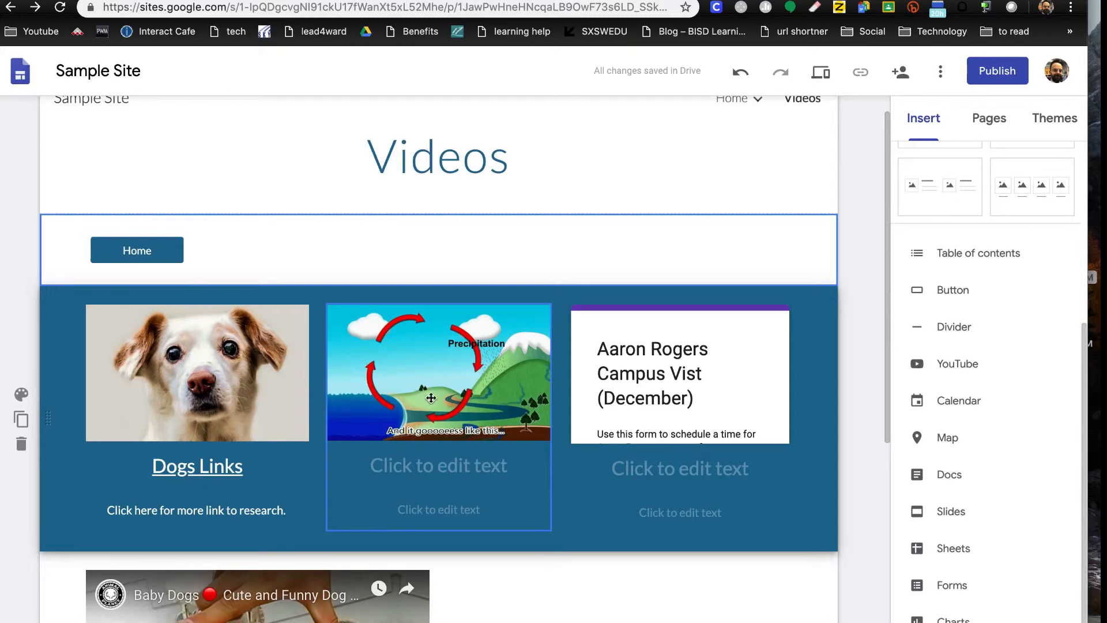
{"action": "scroll", "coordinate": [717, 390], "scroll_direction": "down", "scroll_amount": 5}
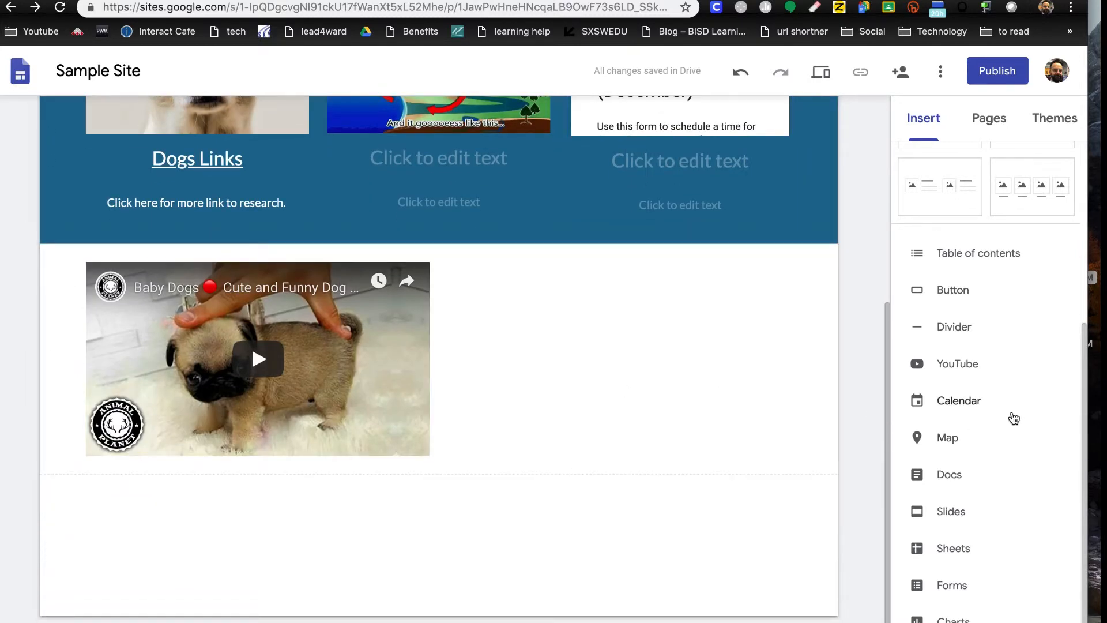
{"action": "scroll", "coordinate": [1013, 418], "scroll_direction": "up", "scroll_amount": 5}
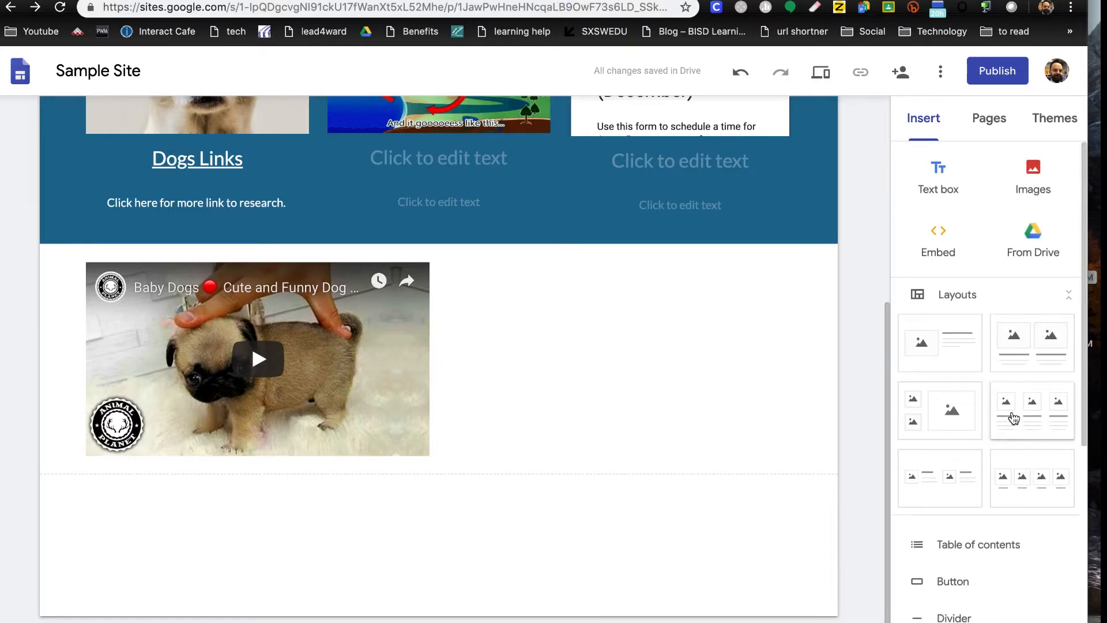
{"action": "scroll", "coordinate": [1012, 419], "scroll_direction": "down", "scroll_amount": 4}
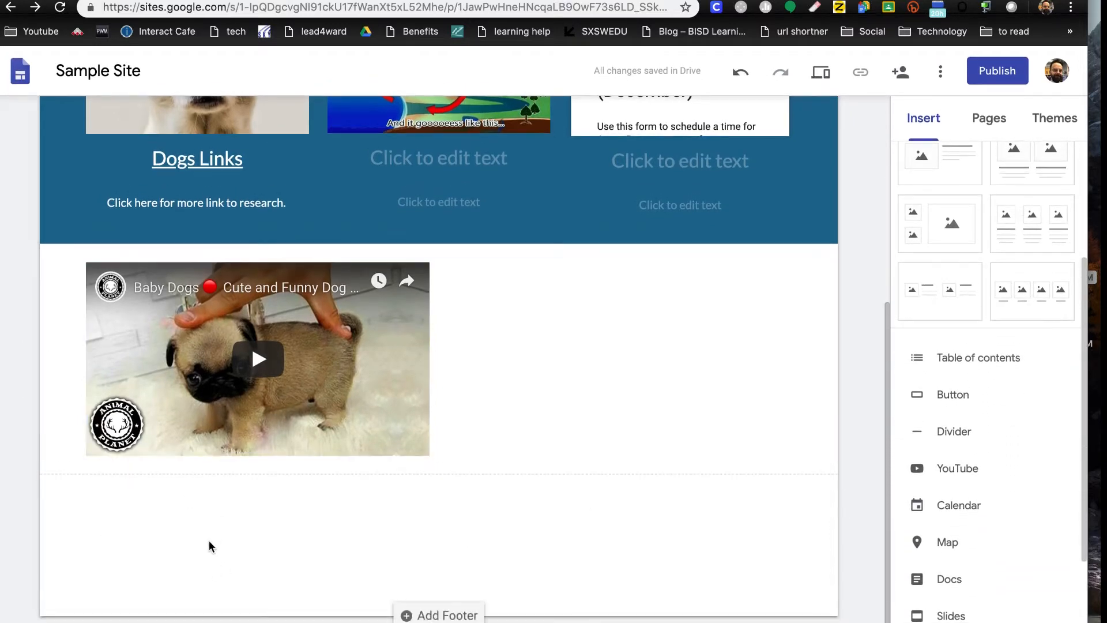
{"action": "double_click", "coordinate": [175, 527]}
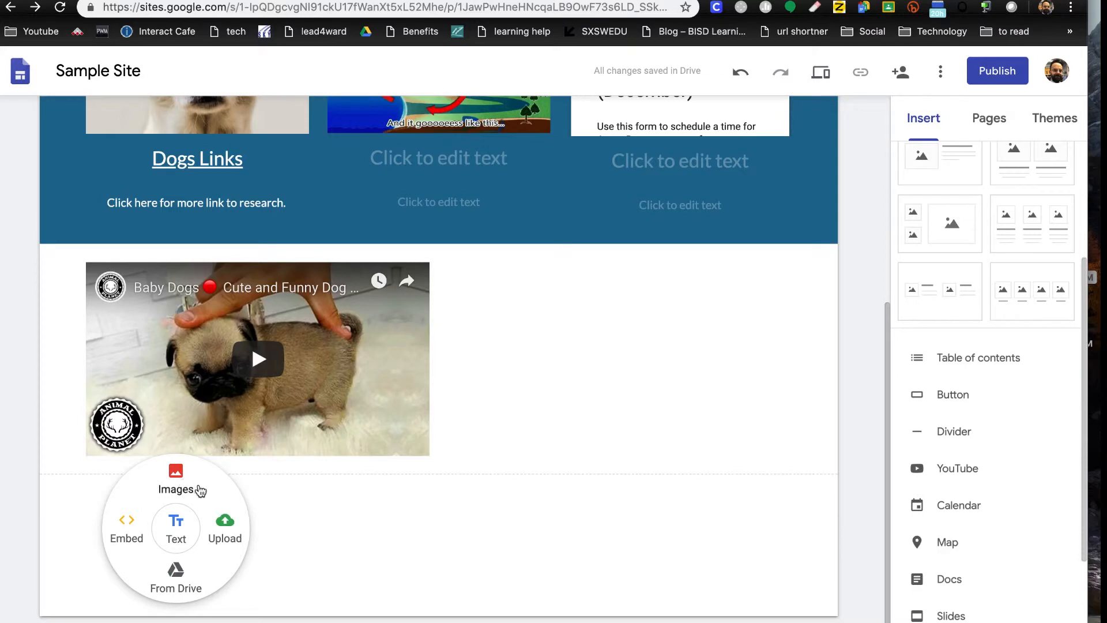
{"action": "left_click", "coordinate": [177, 526]}
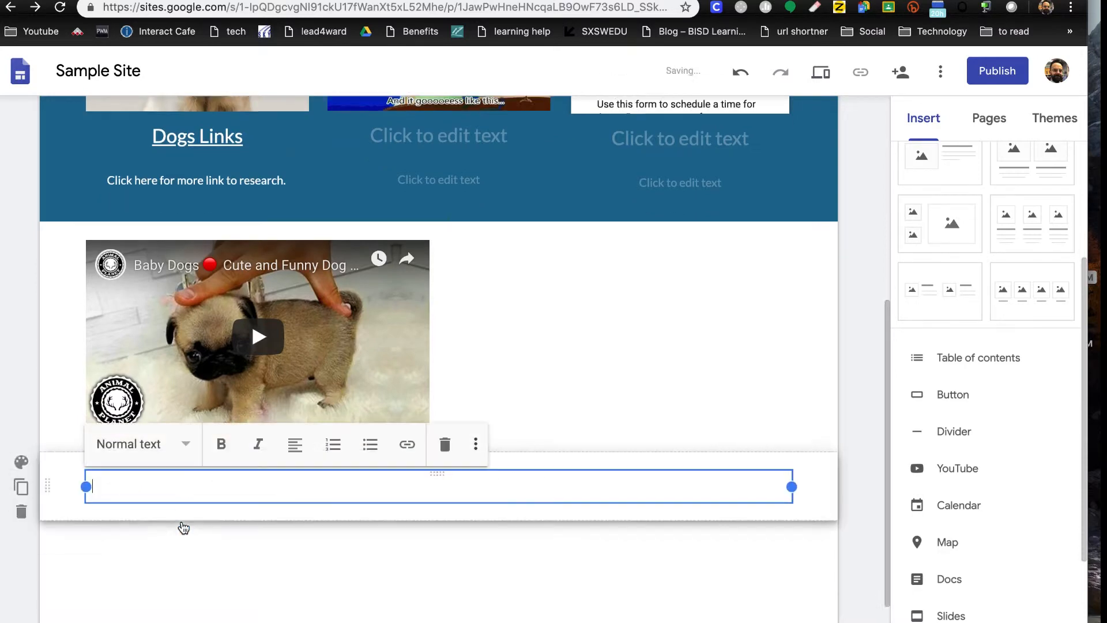
{"action": "type", "text": "sdkjvnsoindewinerwi"}
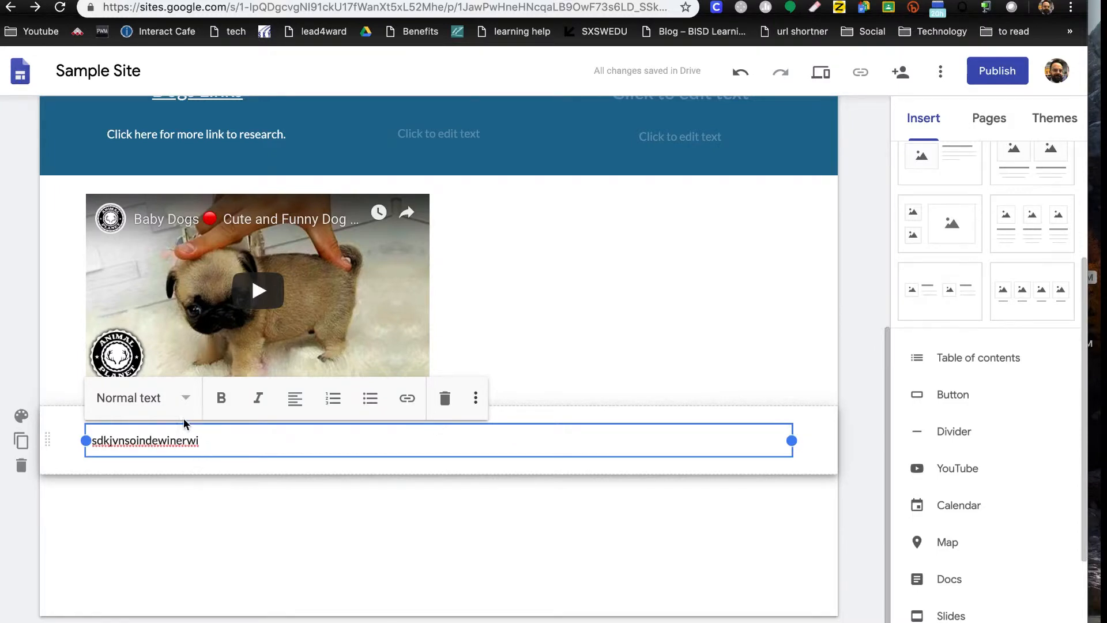
- Apply the Emphasis 2 section style to the new text section below the video
{"action": "double_click", "coordinate": [160, 438]}
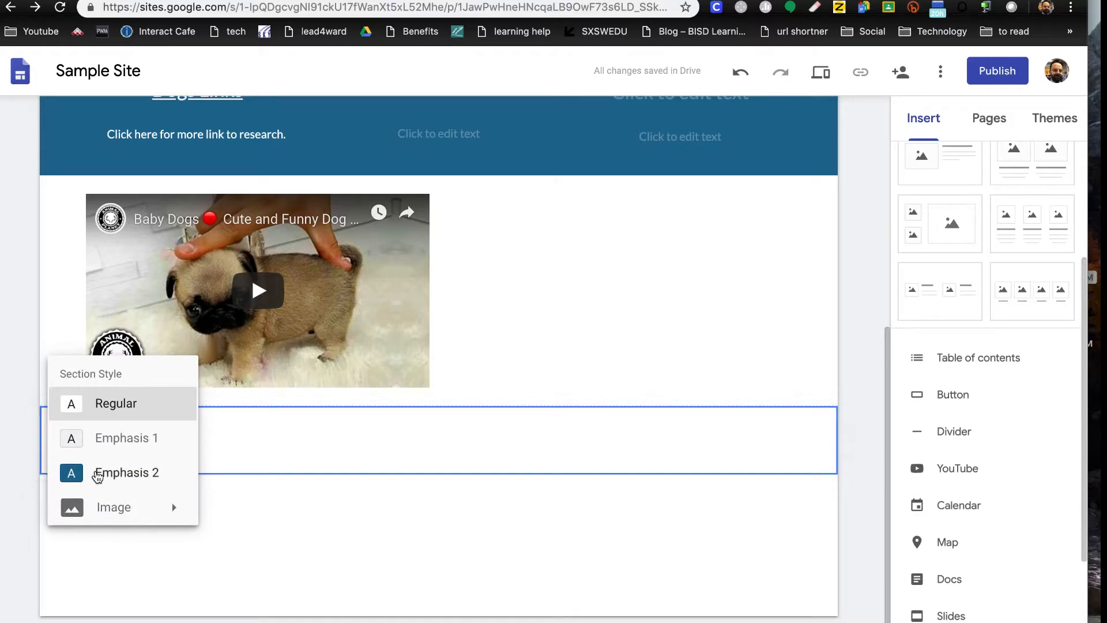
{"action": "left_click", "coordinate": [95, 472]}
{"action": "left_click", "coordinate": [264, 509]}
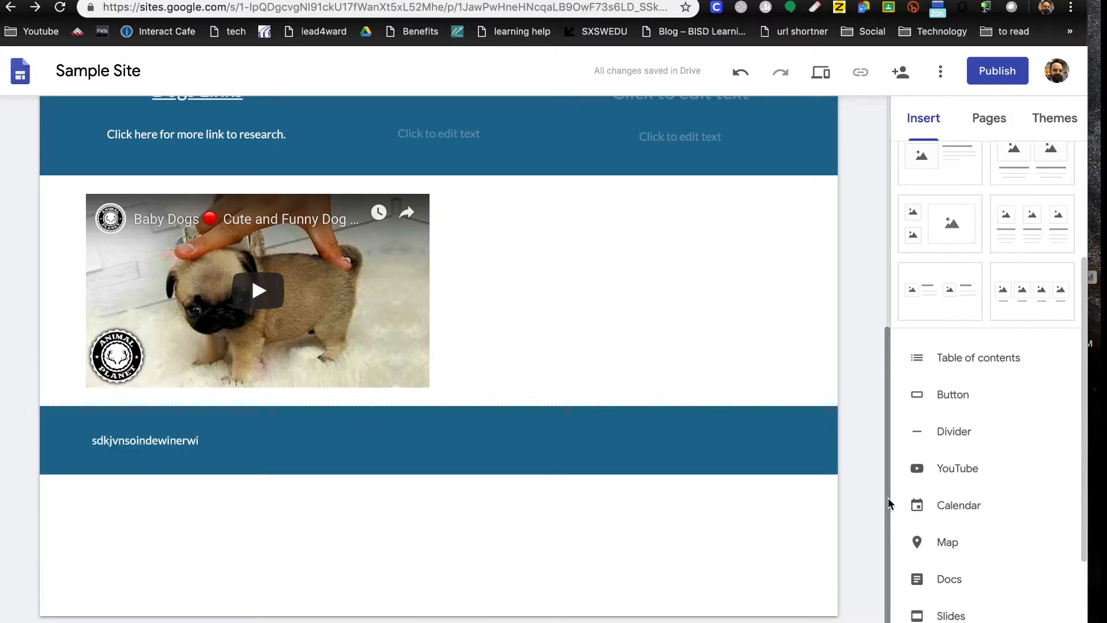
- Review the insertable elements, from embeds and layouts down to Docs, Slides, Sheets, Forms and Charts, and the page list
{"action": "scroll", "coordinate": [1008, 440], "scroll_direction": "down", "scroll_amount": 1}
{"action": "scroll", "coordinate": [1012, 439], "scroll_direction": "up", "scroll_amount": 5}
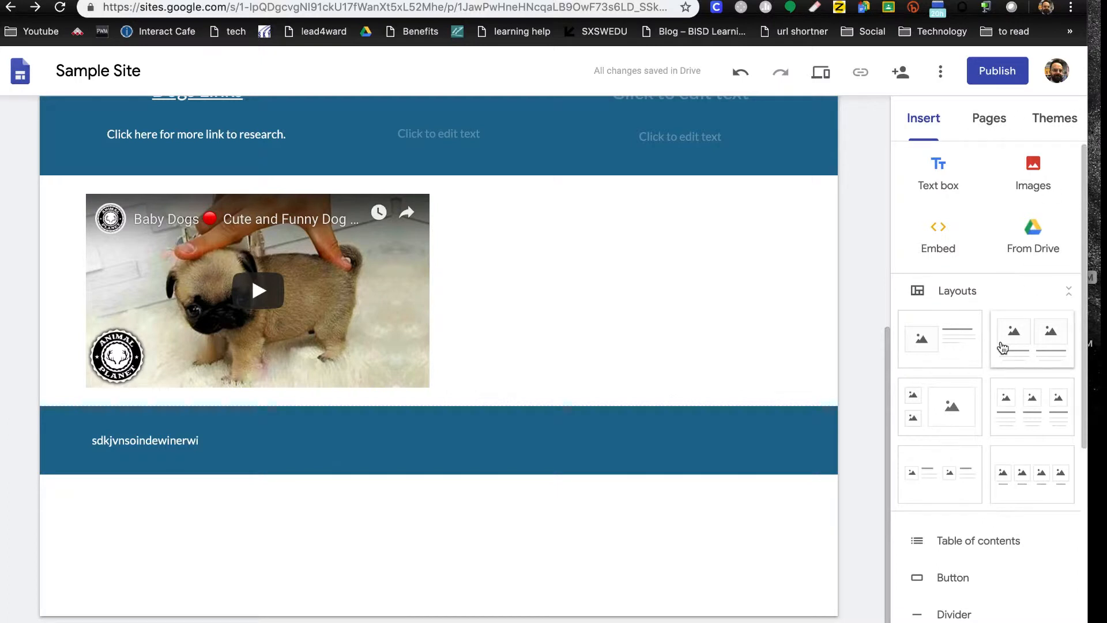
{"action": "scroll", "coordinate": [952, 233], "scroll_direction": "down", "scroll_amount": 3}
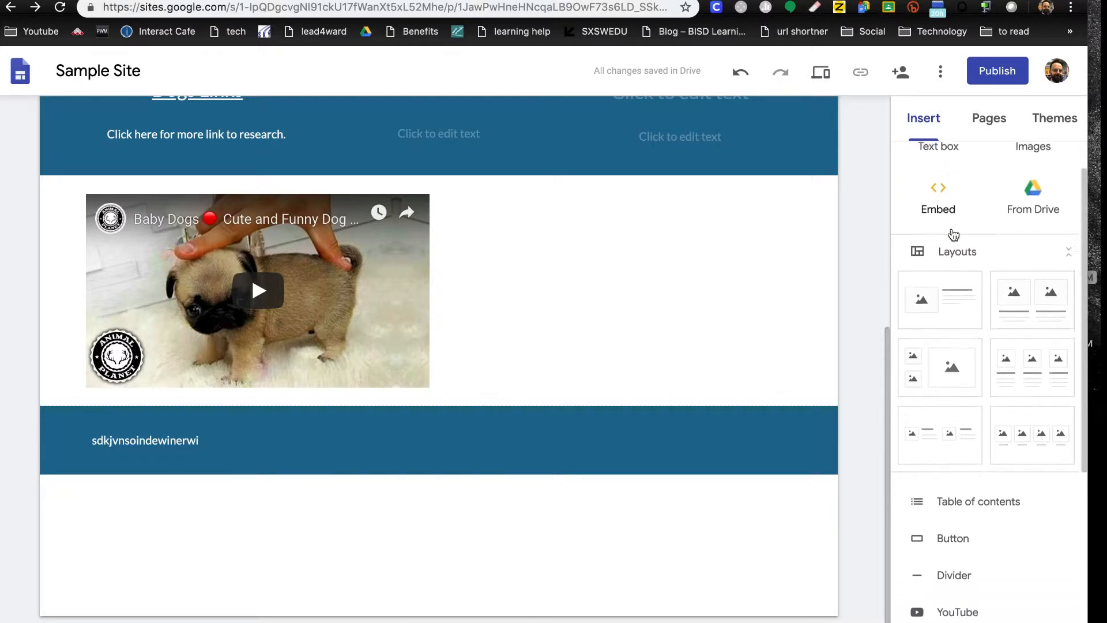
{"action": "scroll", "coordinate": [1018, 369], "scroll_direction": "down", "scroll_amount": 5}
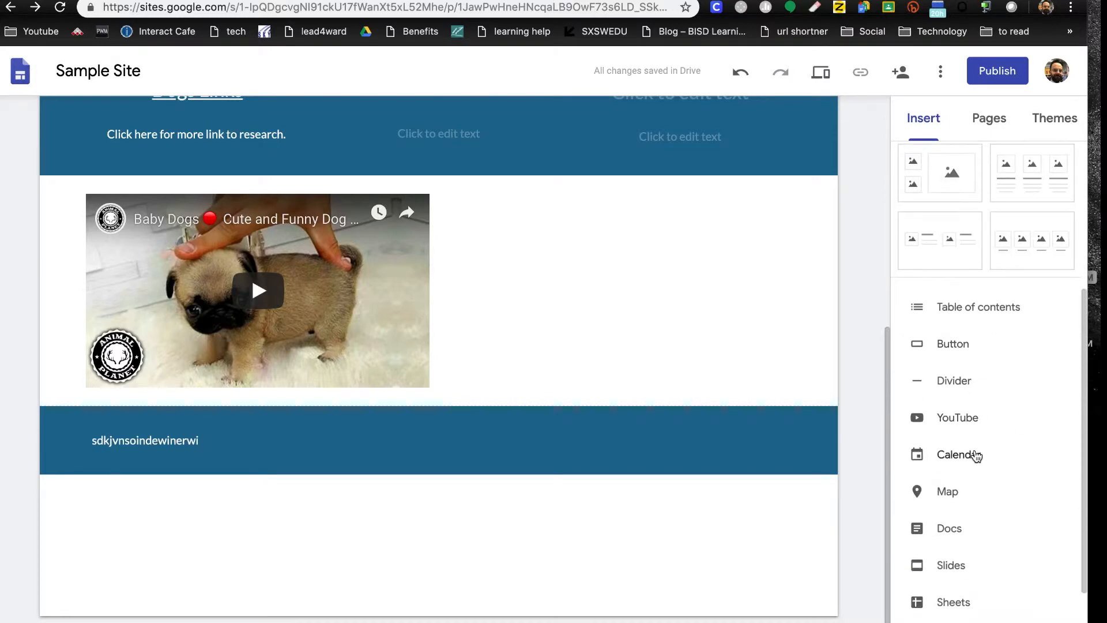
{"action": "scroll", "coordinate": [976, 455], "scroll_direction": "down", "scroll_amount": 1}
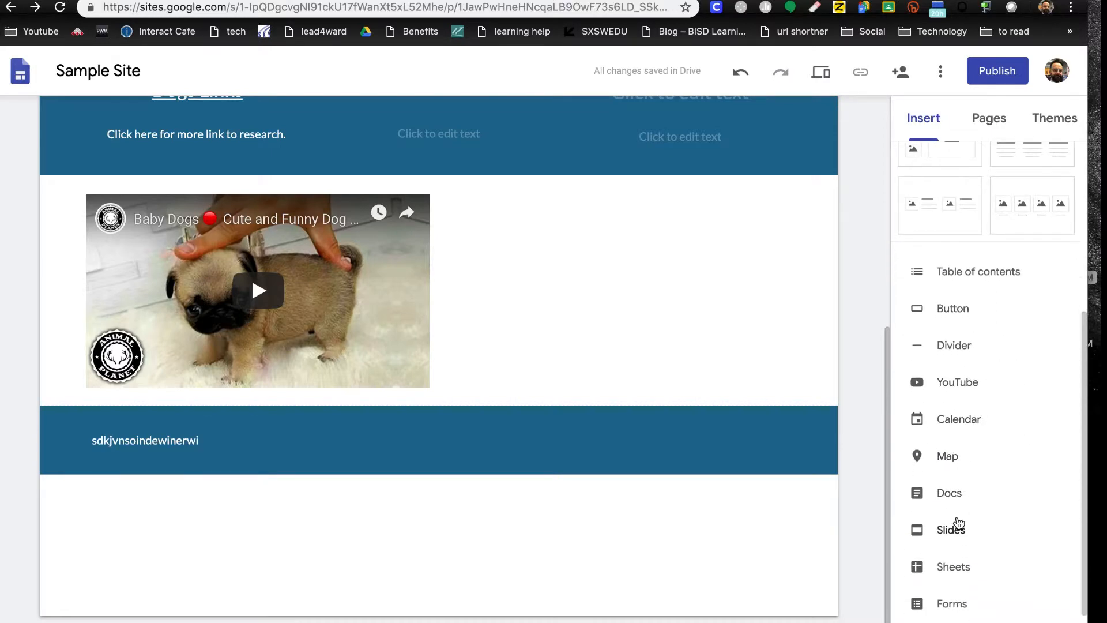
{"action": "scroll", "coordinate": [956, 523], "scroll_direction": "down", "scroll_amount": 1}
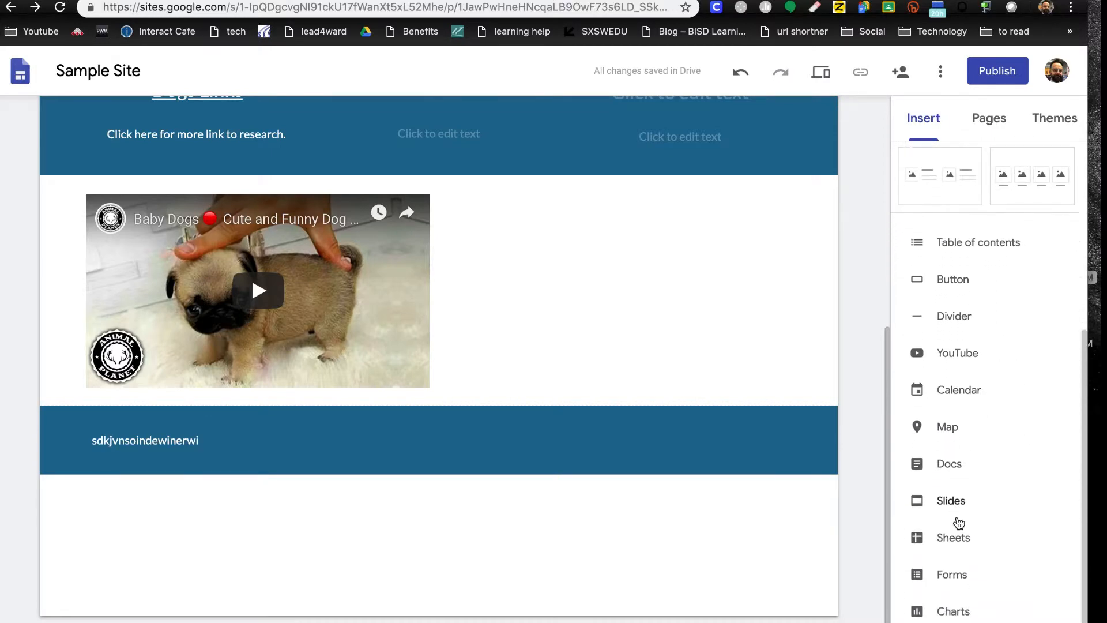
{"action": "left_click", "coordinate": [989, 118]}
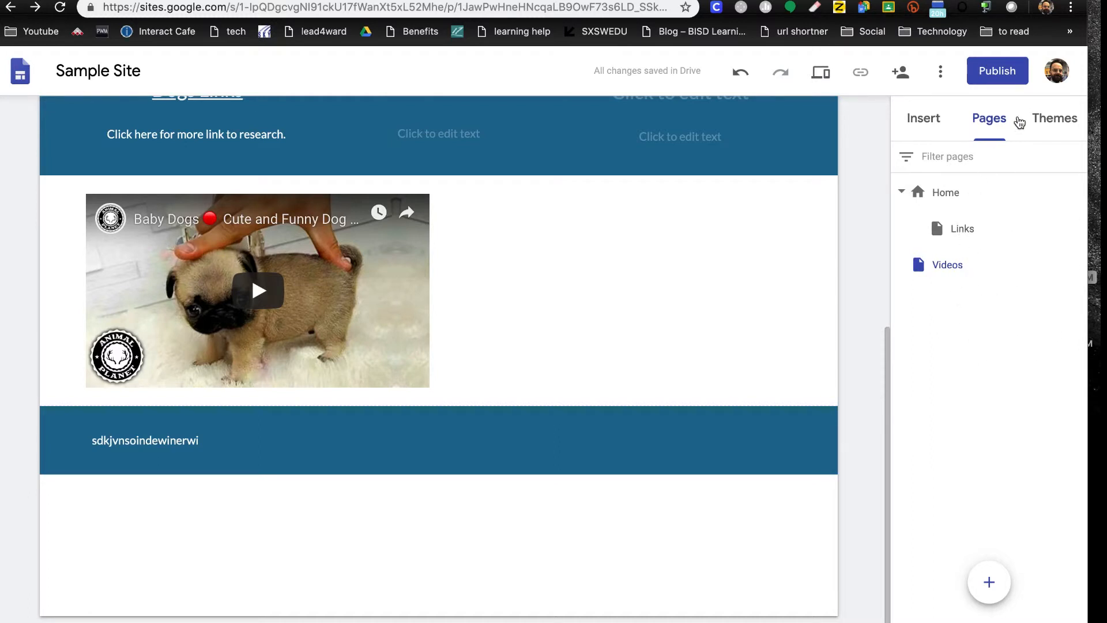
- Try the Diplomat and Vision themes on the site and apply the Level theme
{"action": "left_click", "coordinate": [1059, 118]}
{"action": "scroll", "coordinate": [971, 294], "scroll_direction": "down", "scroll_amount": 2}
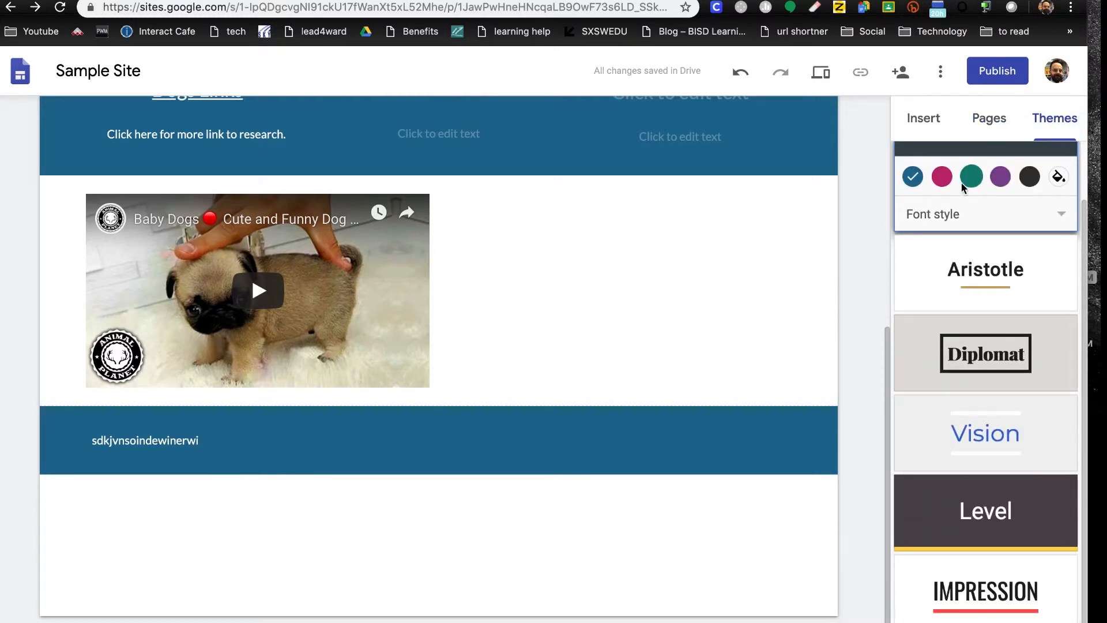
{"action": "left_click", "coordinate": [983, 321]}
{"action": "left_click", "coordinate": [947, 432]}
{"action": "left_click", "coordinate": [962, 512]}
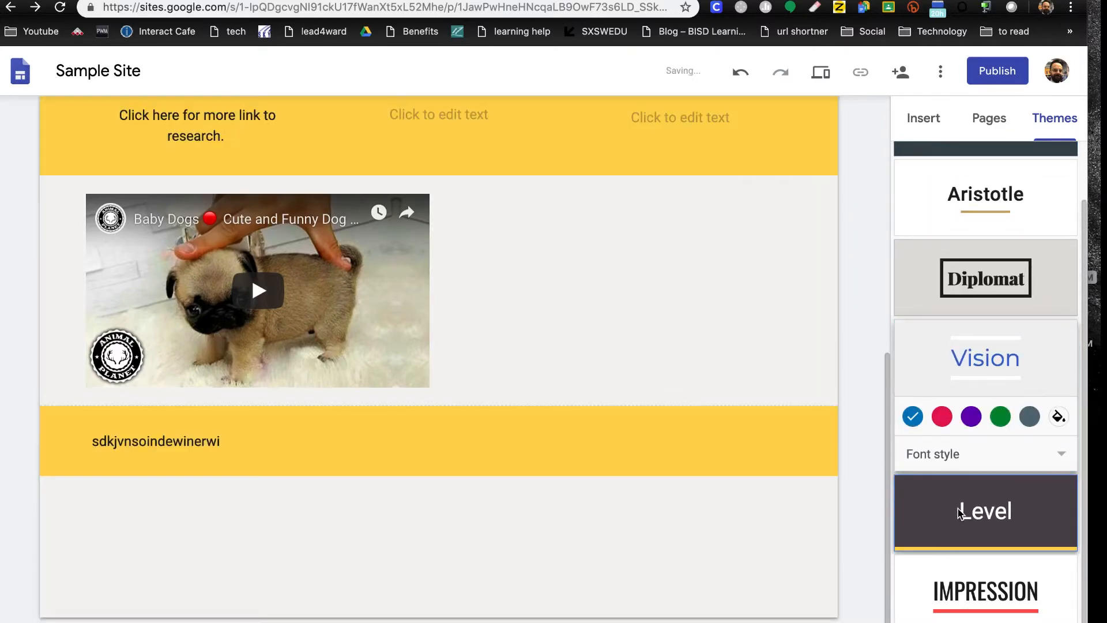
- Review who has access to the draft and published versions in the site's sharing settings
{"action": "scroll", "coordinate": [726, 285], "scroll_direction": "up", "scroll_amount": 6}
{"action": "scroll", "coordinate": [726, 287], "scroll_direction": "up", "scroll_amount": 2}
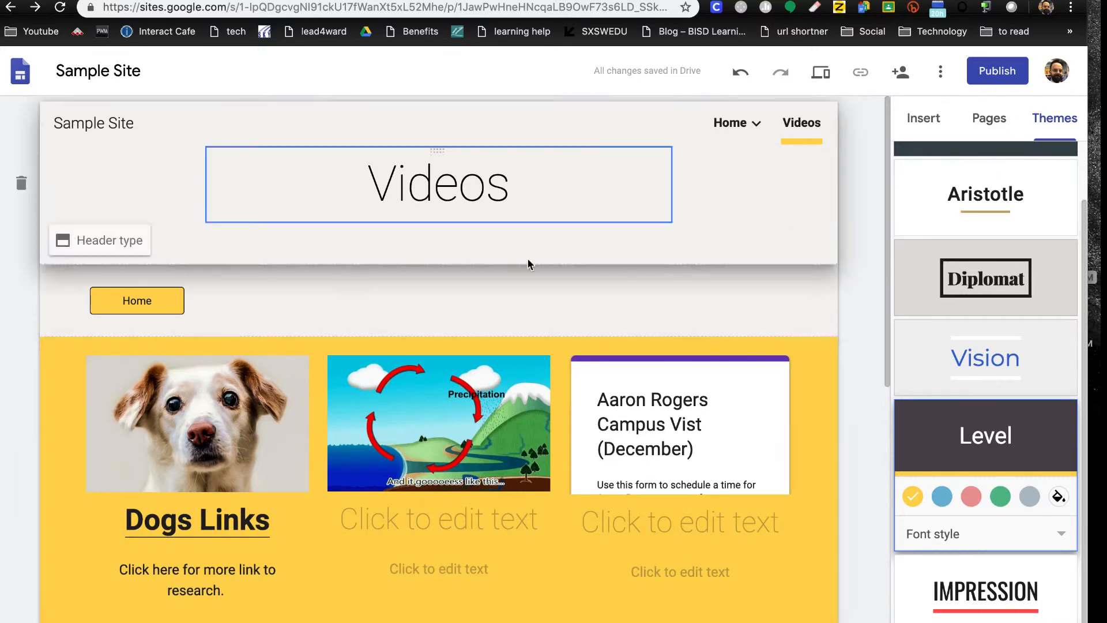
{"action": "left_click", "coordinate": [903, 74]}
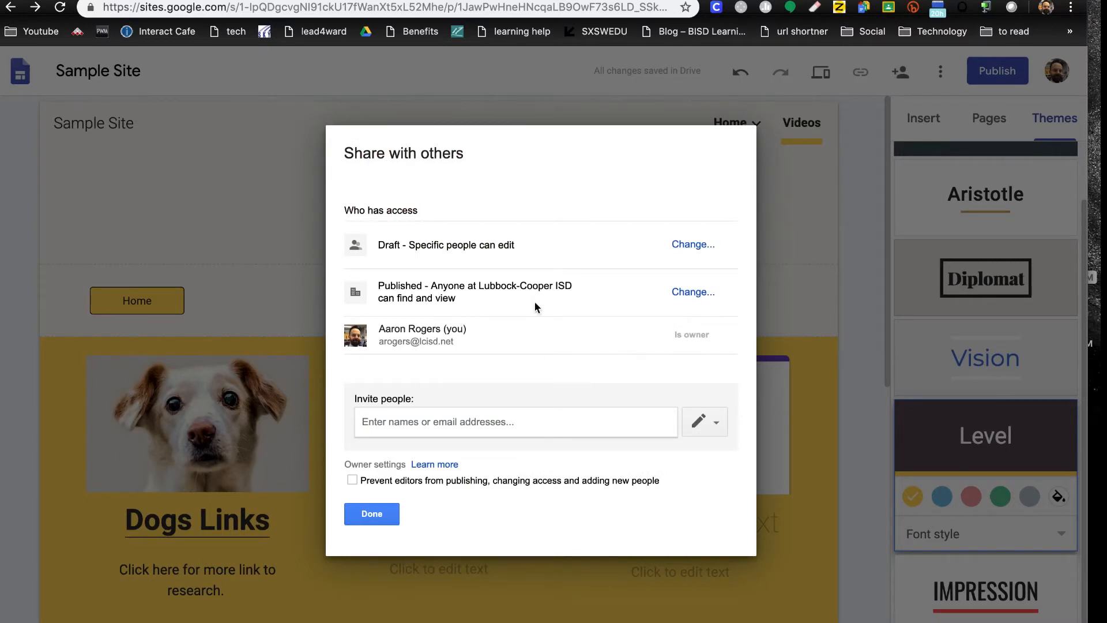
{"action": "left_click", "coordinate": [372, 514]}
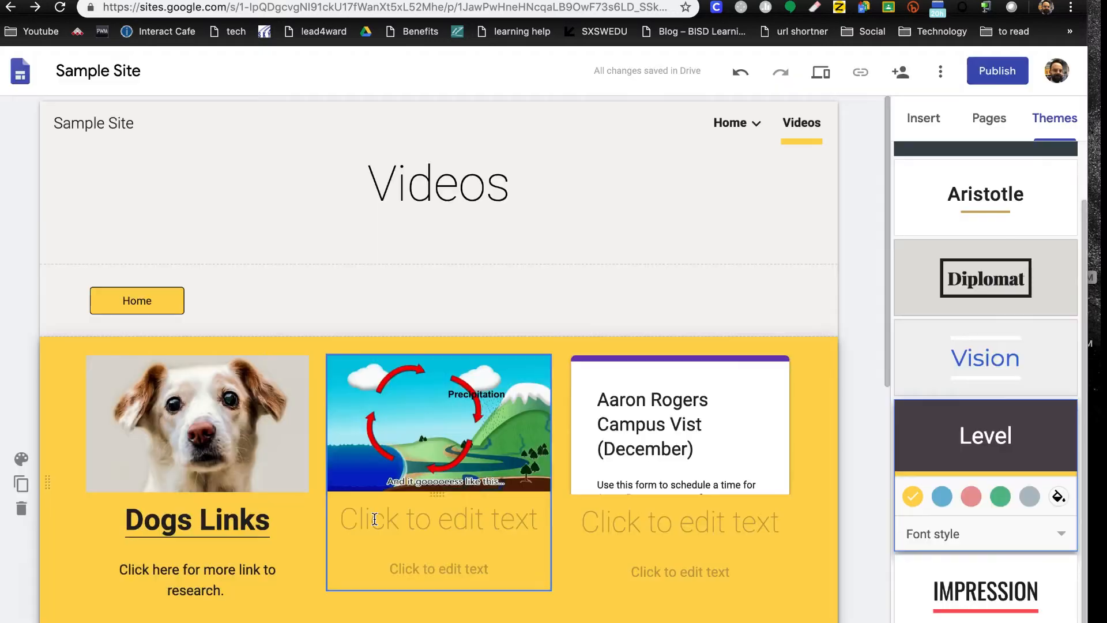
- Publish the site at the web address sample-site, keeping it viewable by anyone at Lubbock-Cooper ISD
{"action": "left_click", "coordinate": [998, 73]}
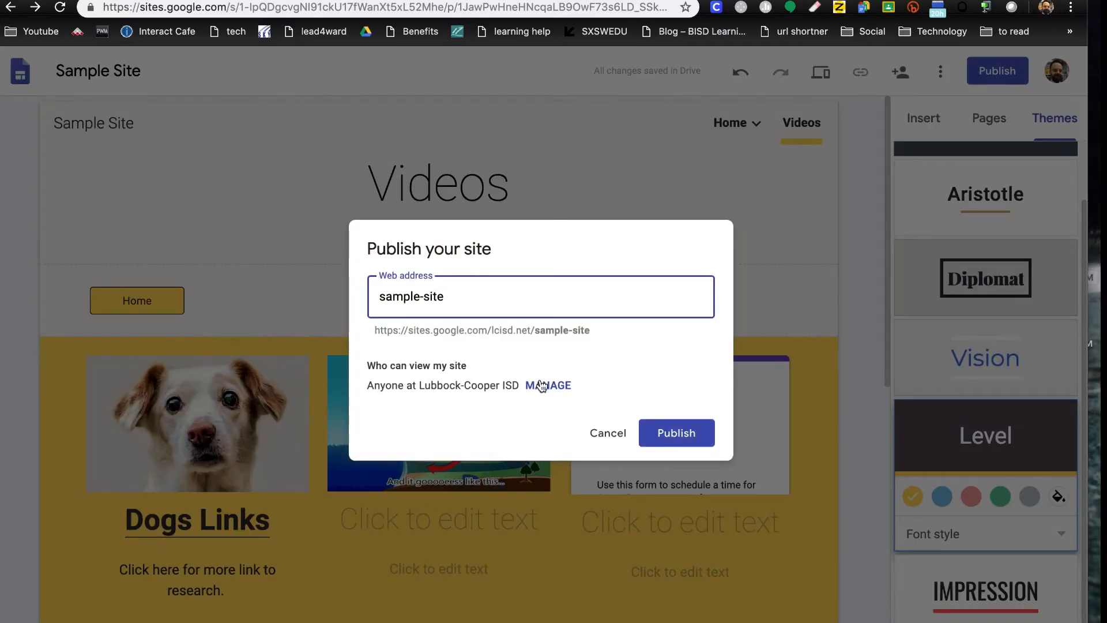
{"action": "left_click", "coordinate": [544, 386]}
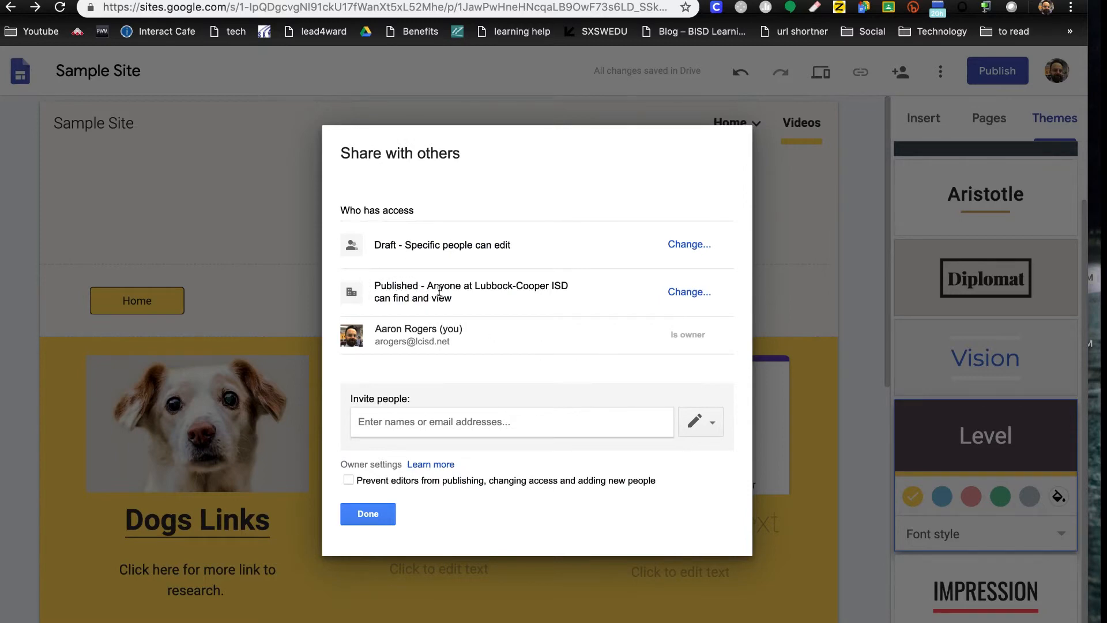
{"action": "left_click", "coordinate": [680, 295]}
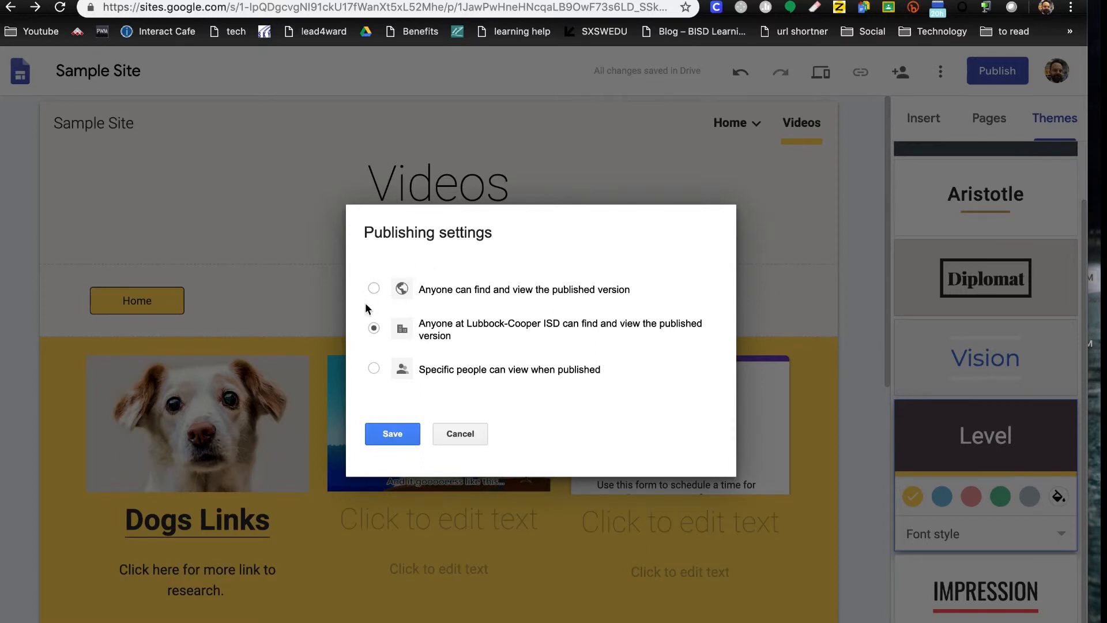
{"action": "left_click", "coordinate": [374, 289]}
{"action": "left_click", "coordinate": [374, 327]}
{"action": "left_click", "coordinate": [402, 437]}
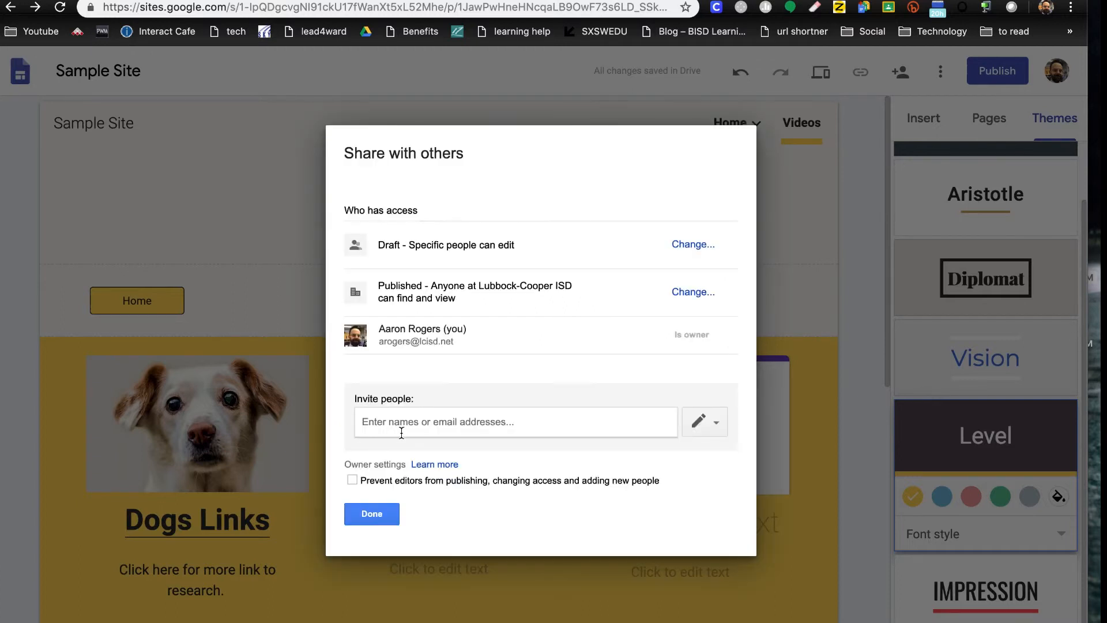
{"action": "left_click", "coordinate": [383, 513]}
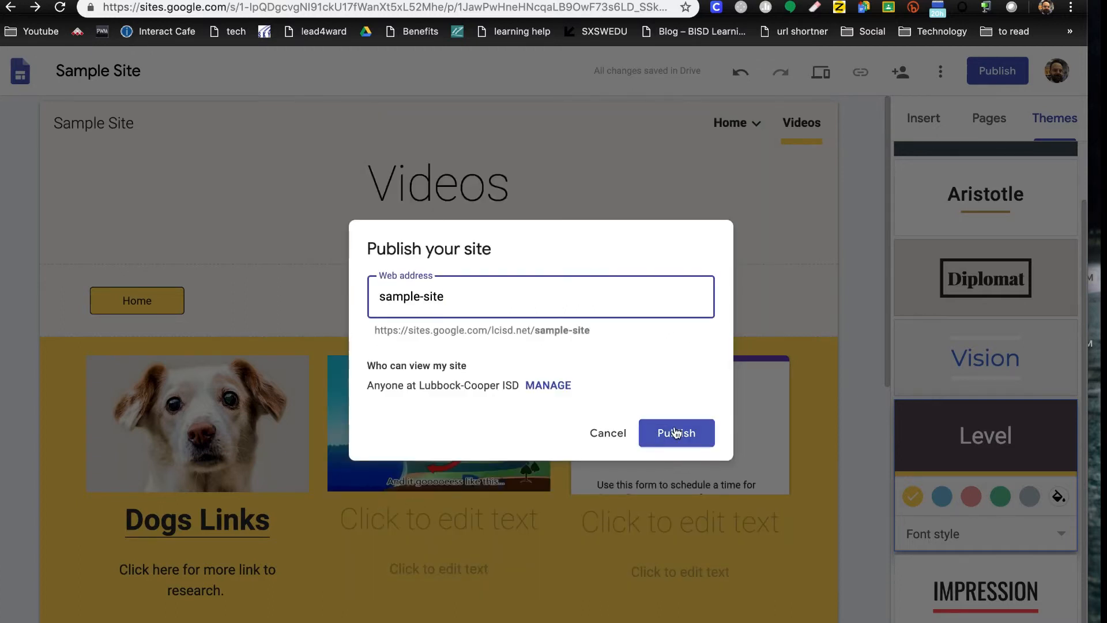
{"action": "left_click", "coordinate": [676, 432]}
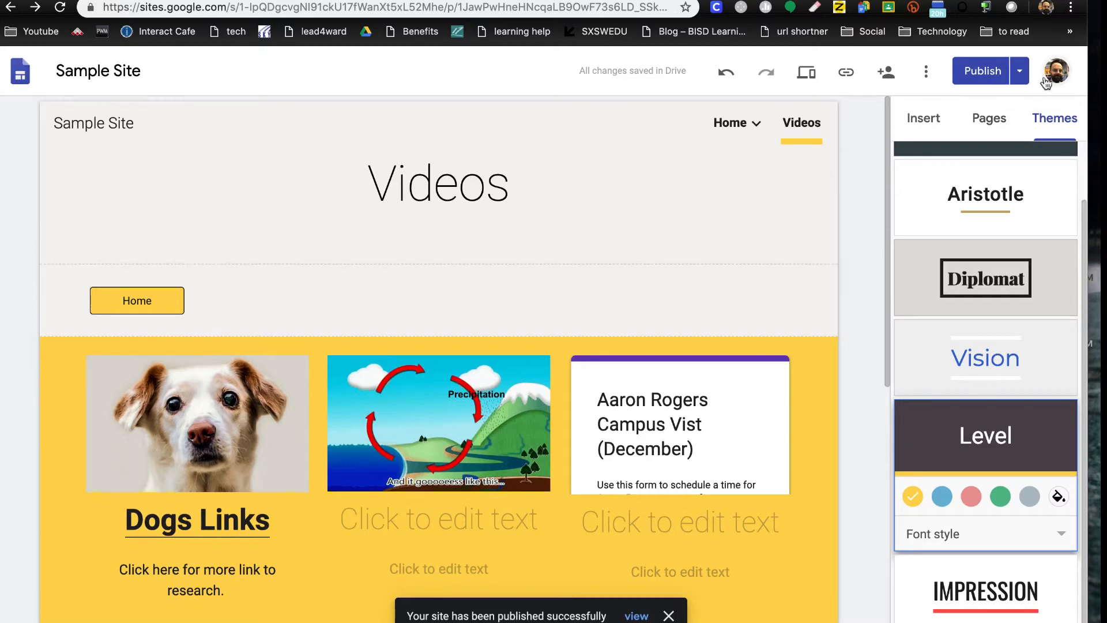
- View the published site and go to its Links page through the Home submenu
{"action": "left_click", "coordinate": [1019, 74]}
{"action": "left_click", "coordinate": [984, 132]}
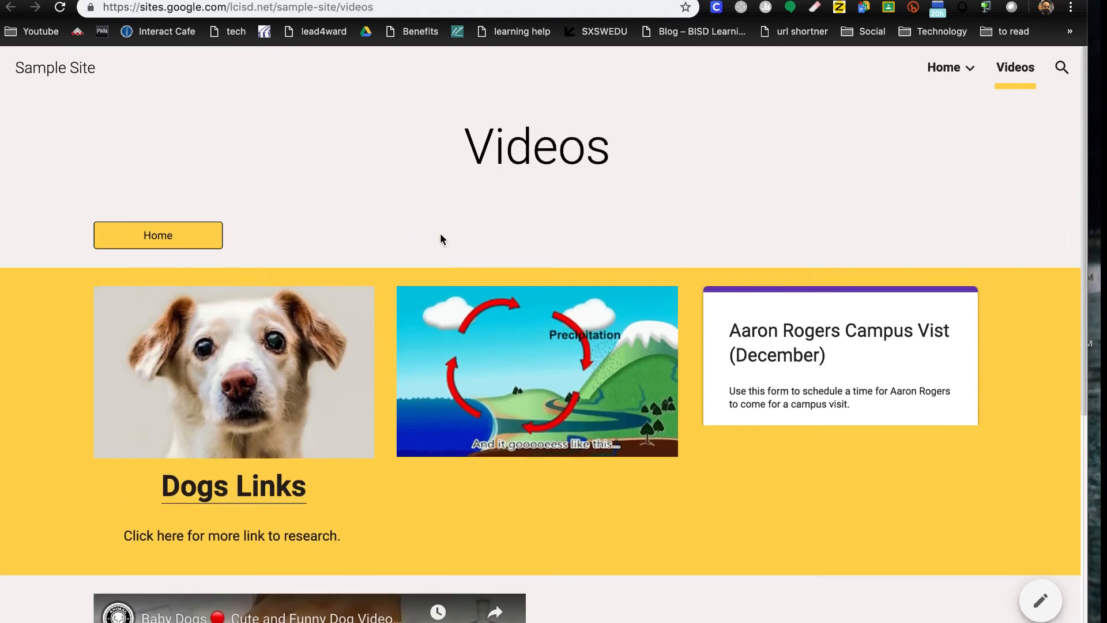
{"action": "left_click", "coordinate": [970, 70]}
{"action": "left_click", "coordinate": [970, 72]}
{"action": "left_click", "coordinate": [969, 72]}
{"action": "left_click", "coordinate": [934, 128]}
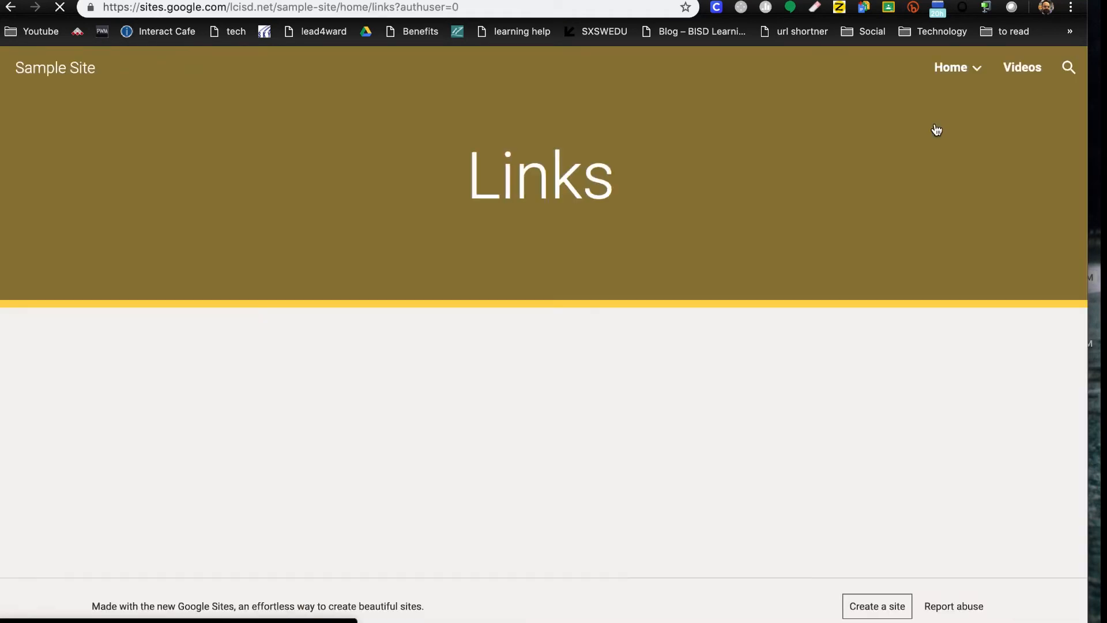
- Test the Home submenu from the Links page and return to the published Videos page
{"action": "left_click", "coordinate": [976, 69]}
{"action": "left_click", "coordinate": [976, 69]}
{"action": "left_click", "coordinate": [976, 69]}
{"action": "left_click", "coordinate": [954, 121]}
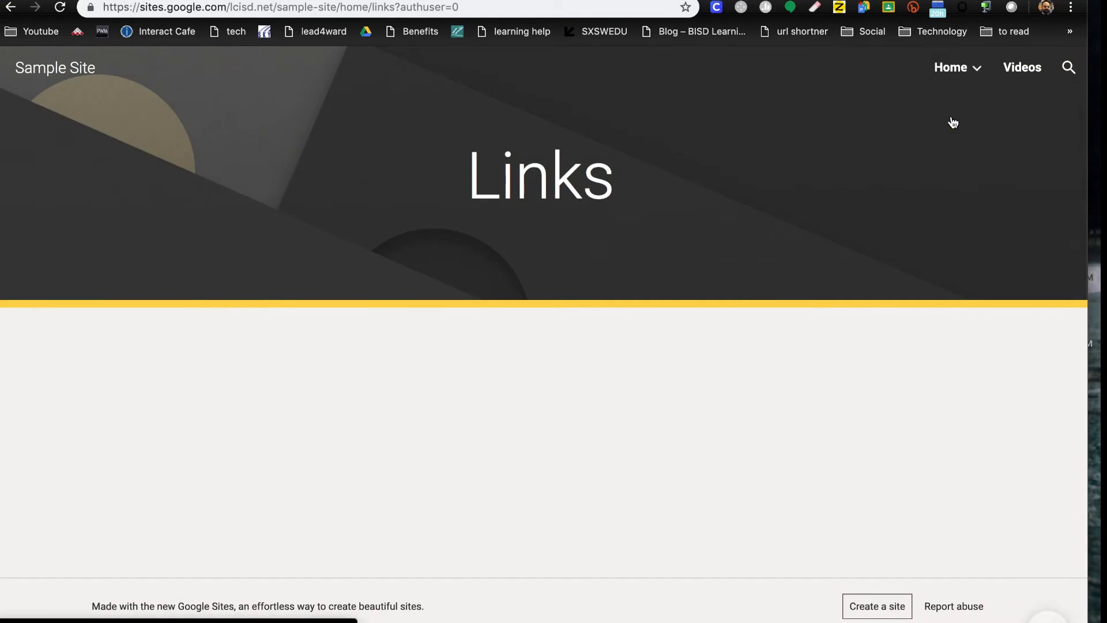
{"action": "left_click", "coordinate": [1015, 76]}
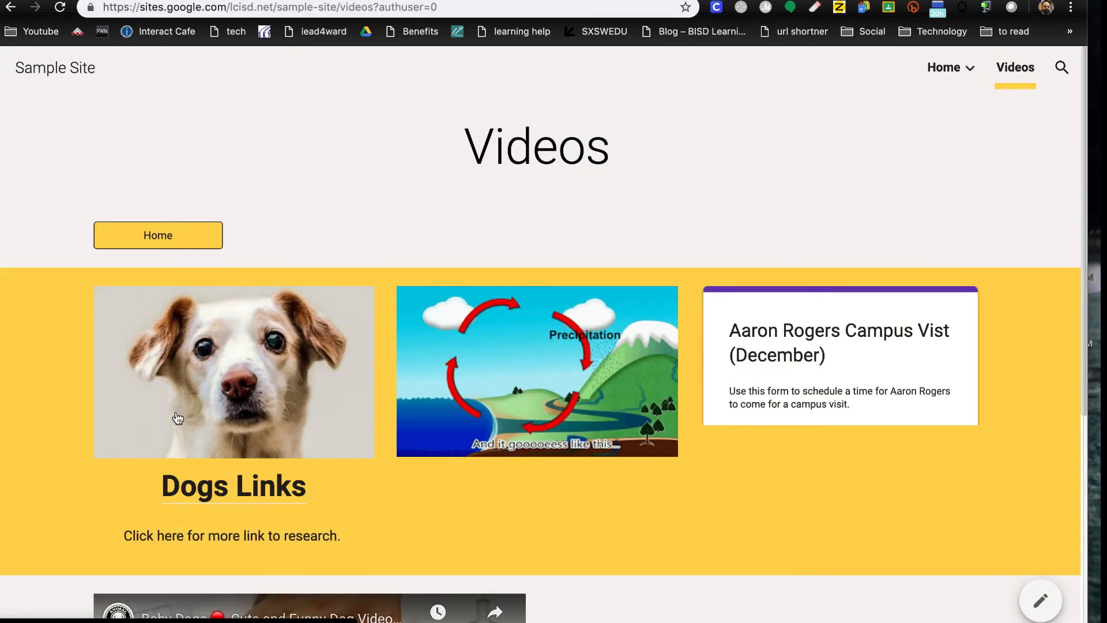
- Test the dog image's link and the pop-out of the embedded campus visit form, closing each page that opens
{"action": "left_click", "coordinate": [208, 372]}
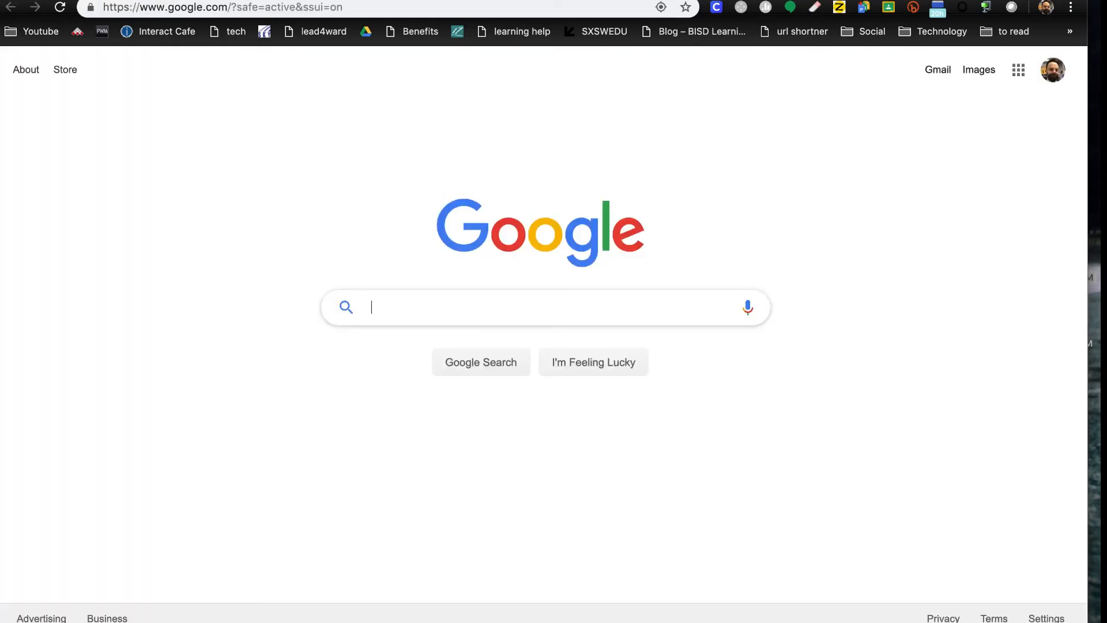
{"action": "key", "text": "super+w"}
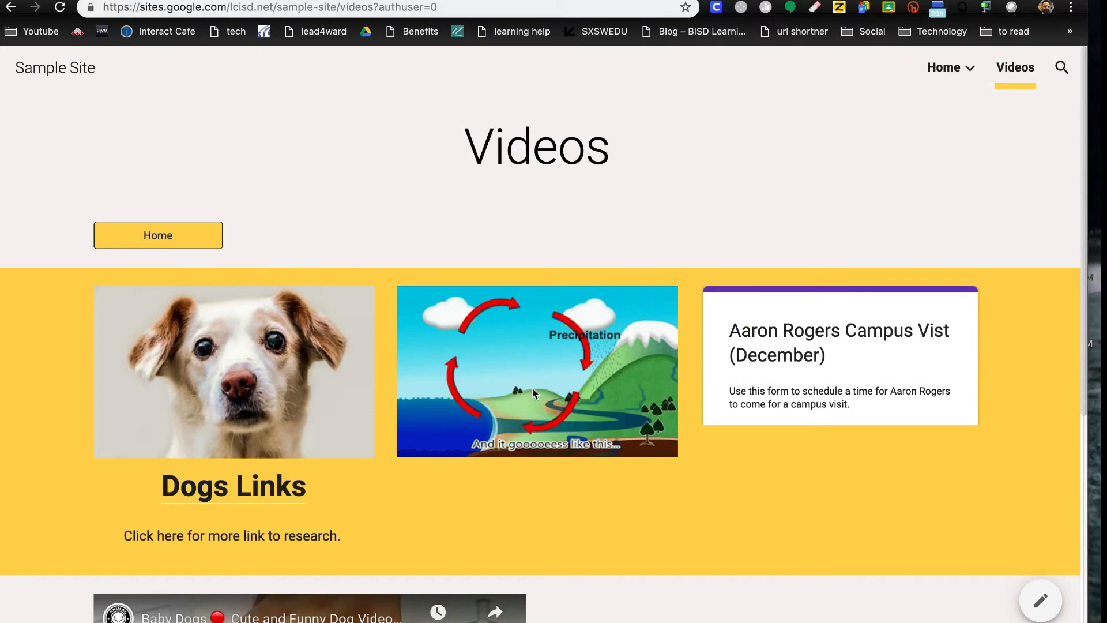
{"action": "scroll", "coordinate": [531, 386], "scroll_direction": "down", "scroll_amount": 2}
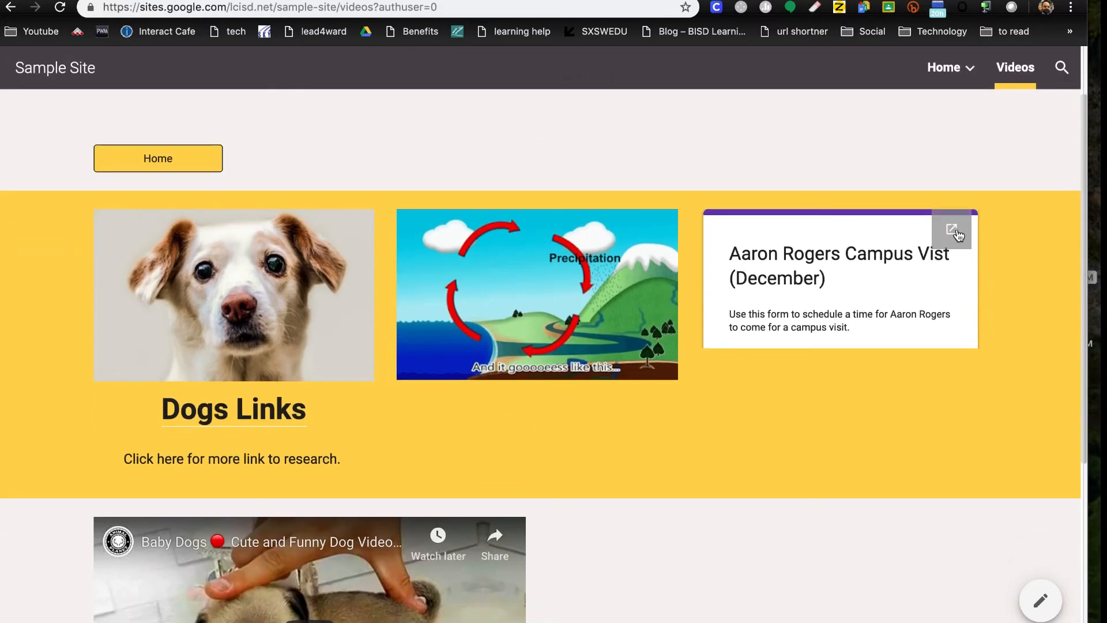
{"action": "left_click", "coordinate": [957, 232]}
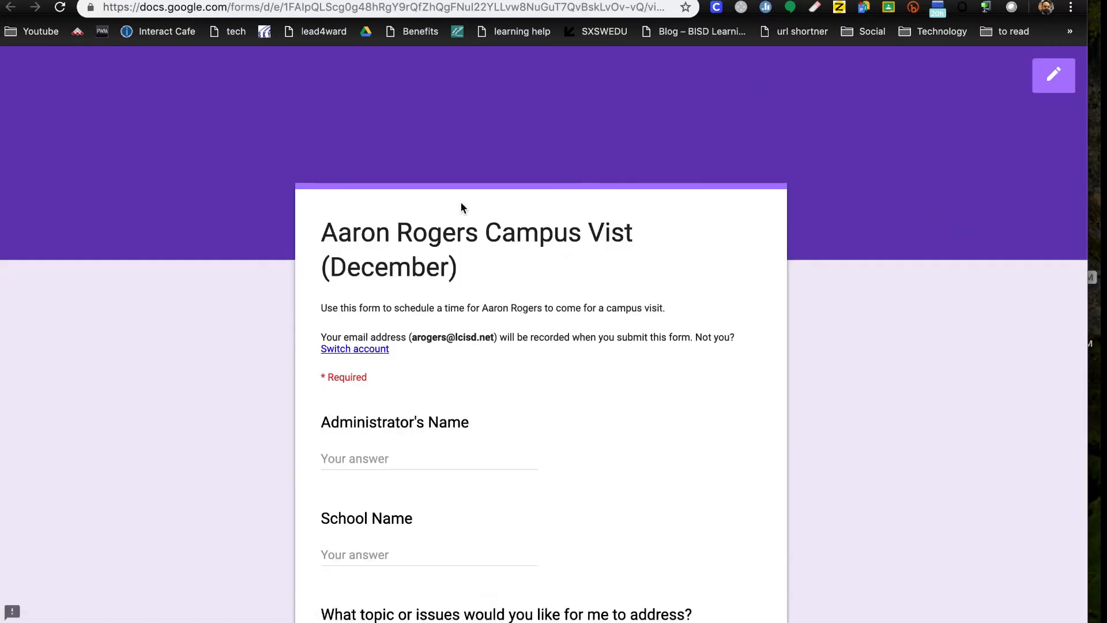
{"action": "key", "text": "super+w"}
- Play the embedded Baby Dogs video on the published Videos page briefly and pause it
{"action": "scroll", "coordinate": [597, 375], "scroll_direction": "down", "scroll_amount": 5}
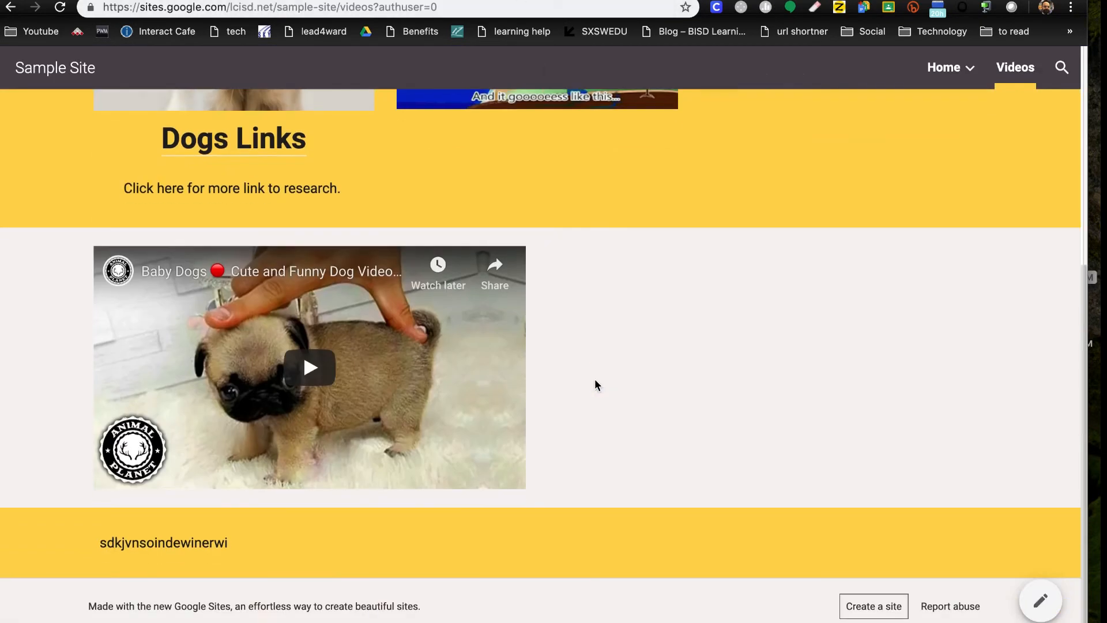
{"action": "left_click", "coordinate": [305, 366]}
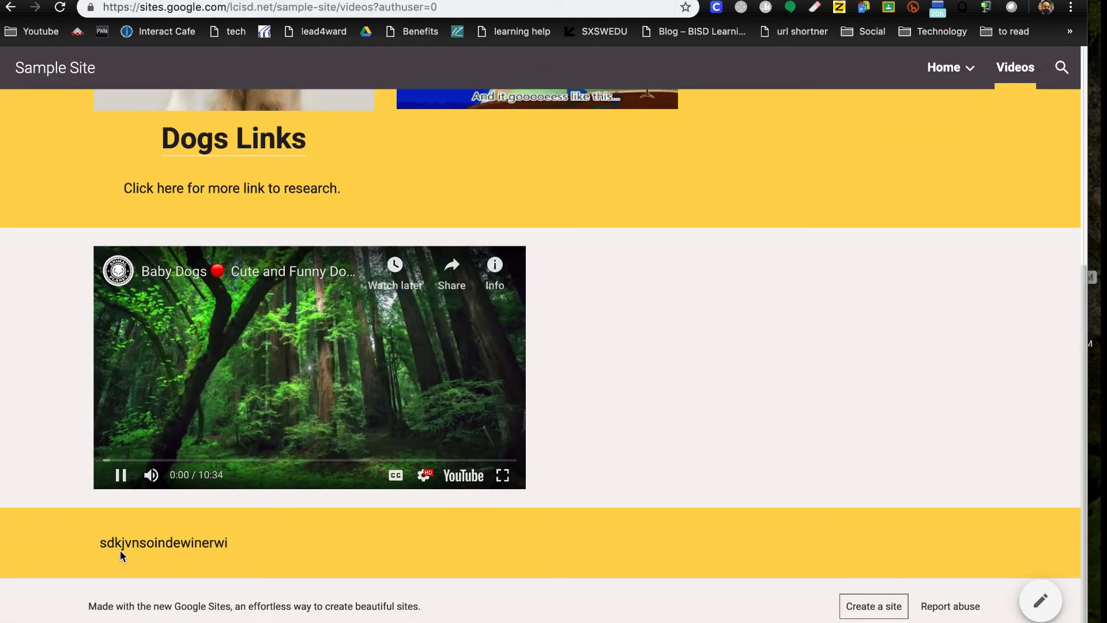
{"action": "left_click", "coordinate": [121, 475]}
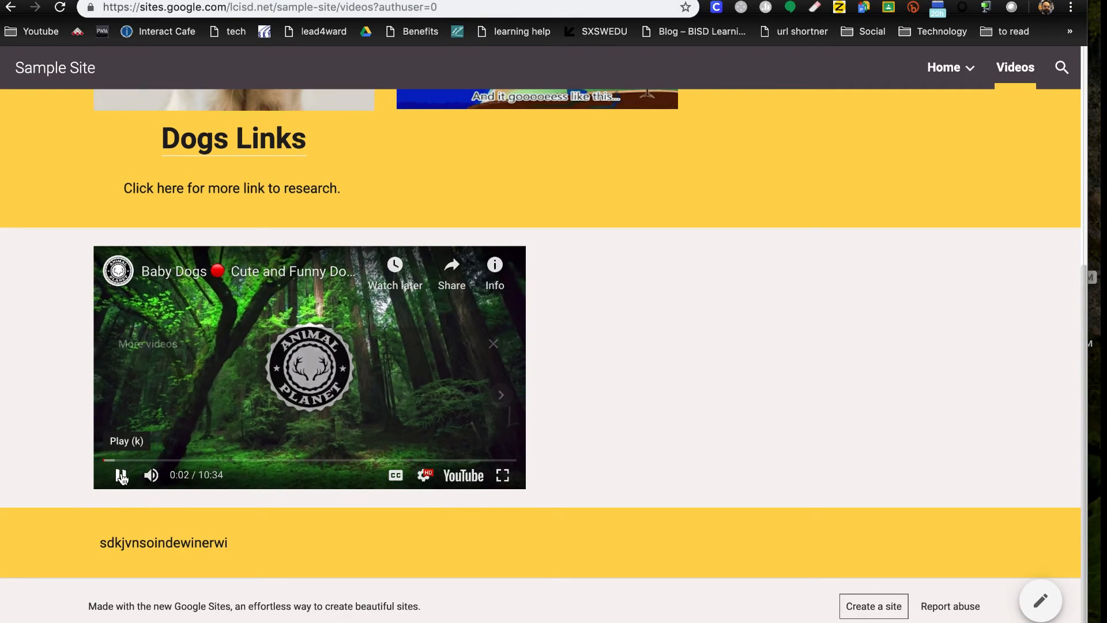
{"action": "scroll", "coordinate": [681, 438], "scroll_direction": "up", "scroll_amount": 6}
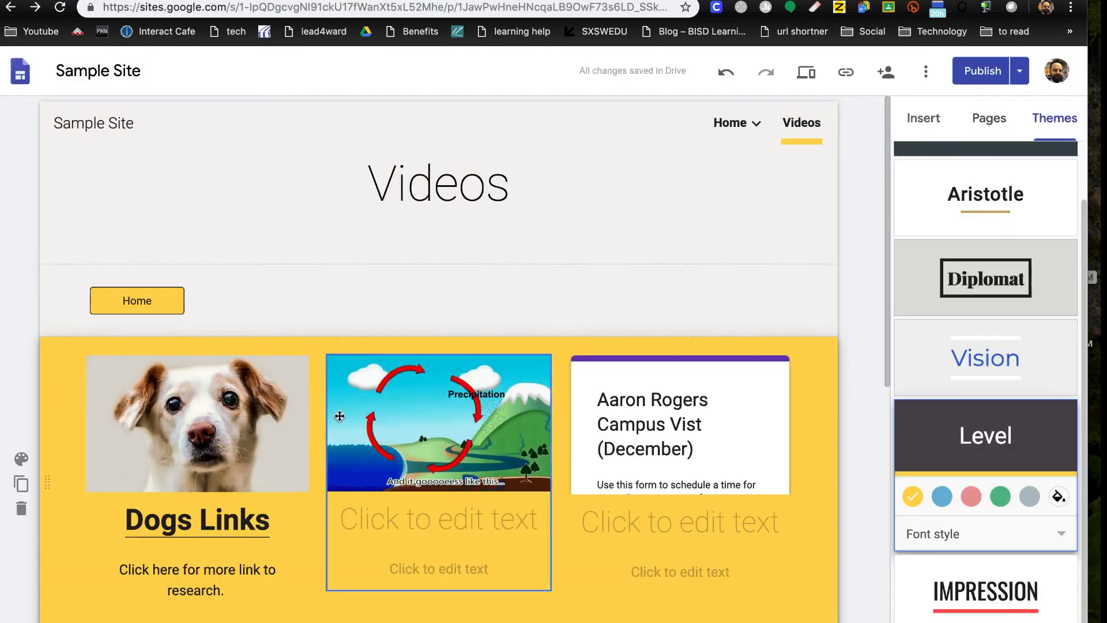
- Switch to the BookFlix example site and examine the category images on its home page
{"action": "scroll", "coordinate": [321, 152], "scroll_direction": "down", "scroll_amount": 2}
{"action": "scroll", "coordinate": [321, 153], "scroll_direction": "up", "scroll_amount": 1}
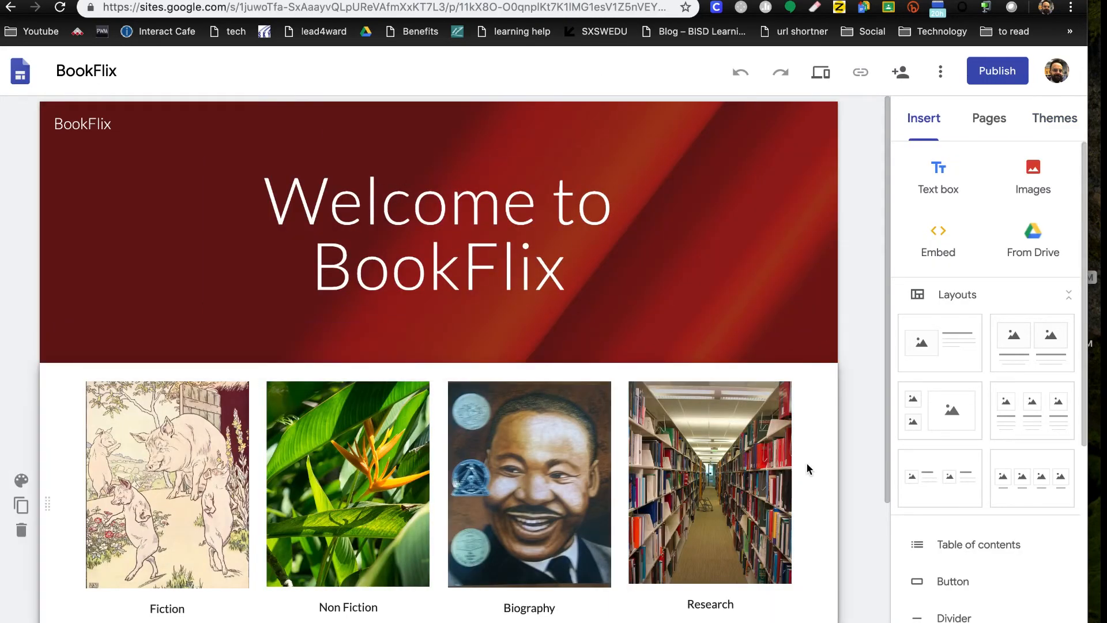
{"action": "scroll", "coordinate": [807, 469], "scroll_direction": "down", "scroll_amount": 1}
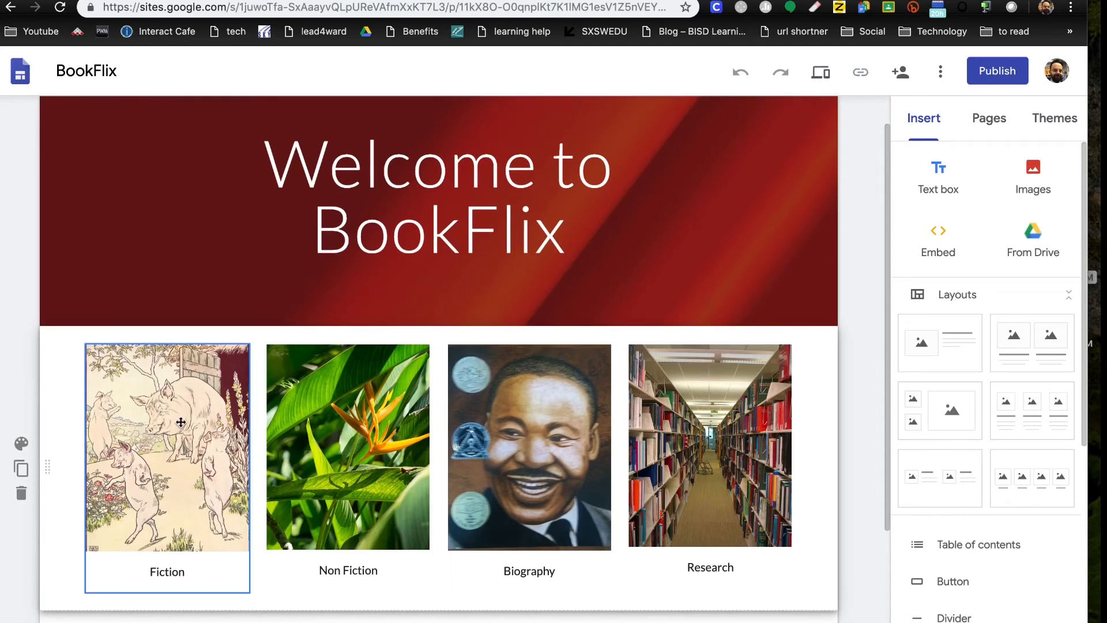